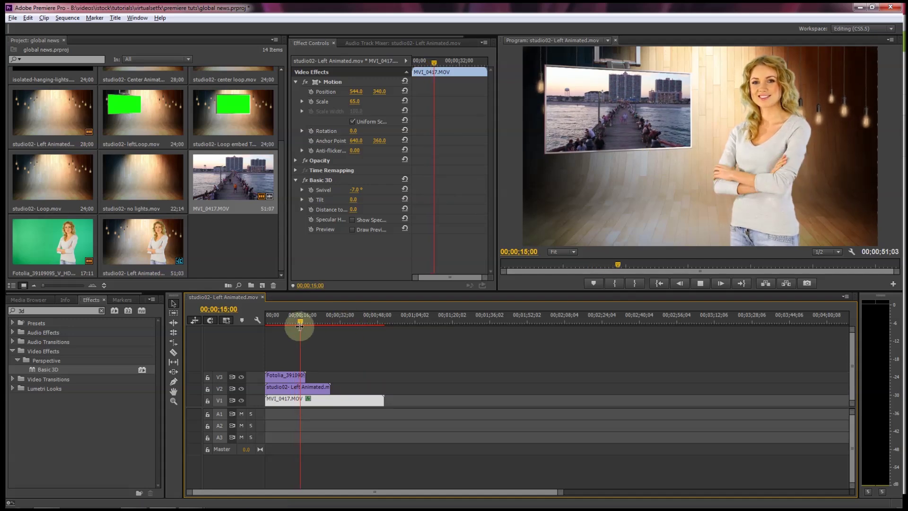
Step: Play back the finished studio composite from the start of the sequence to review the animated screen and presenter
drag(291, 321, 252, 323)
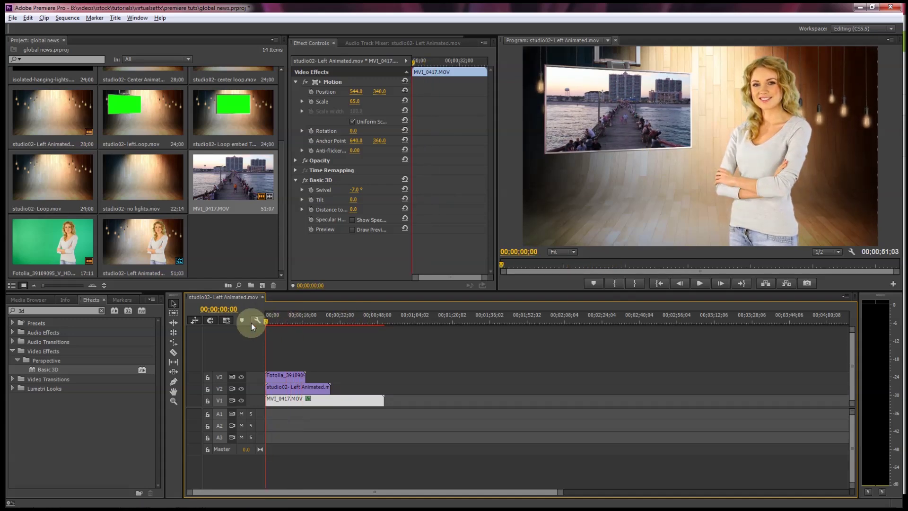
key(space)
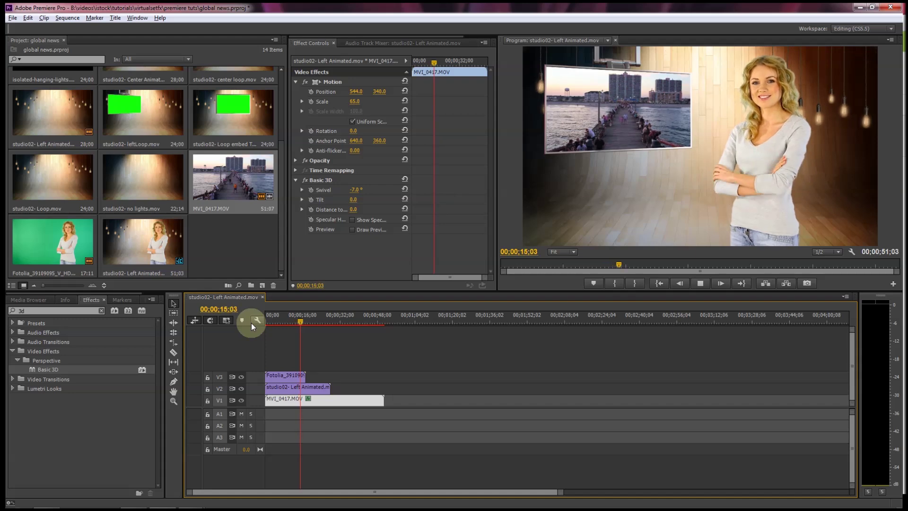
drag(299, 320, 254, 321)
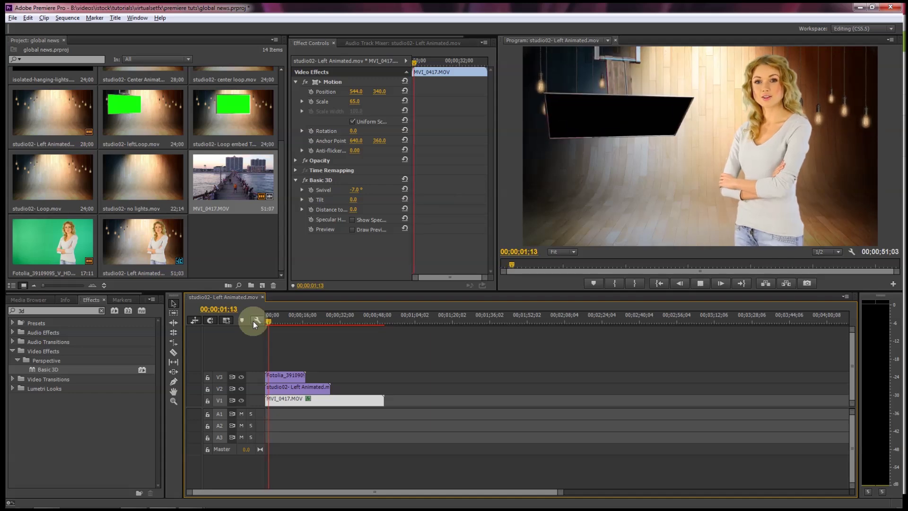
key(space)
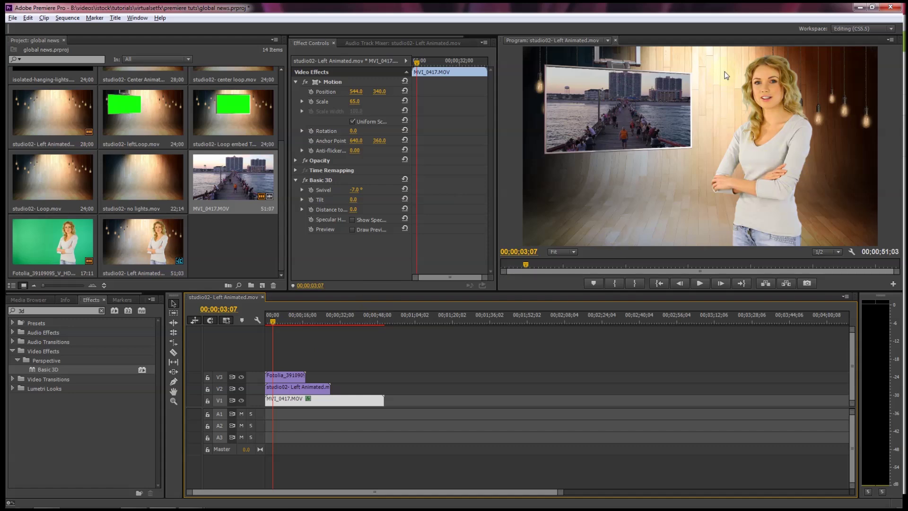
click(269, 322)
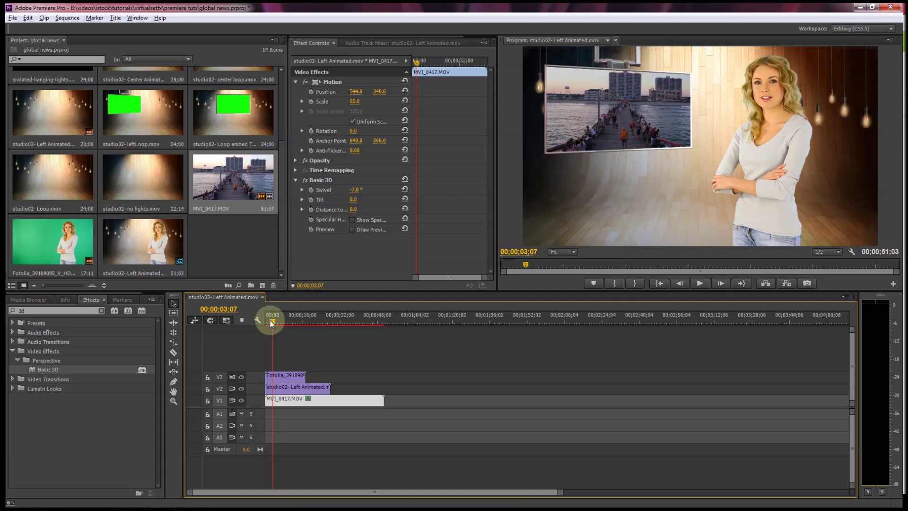
key(space)
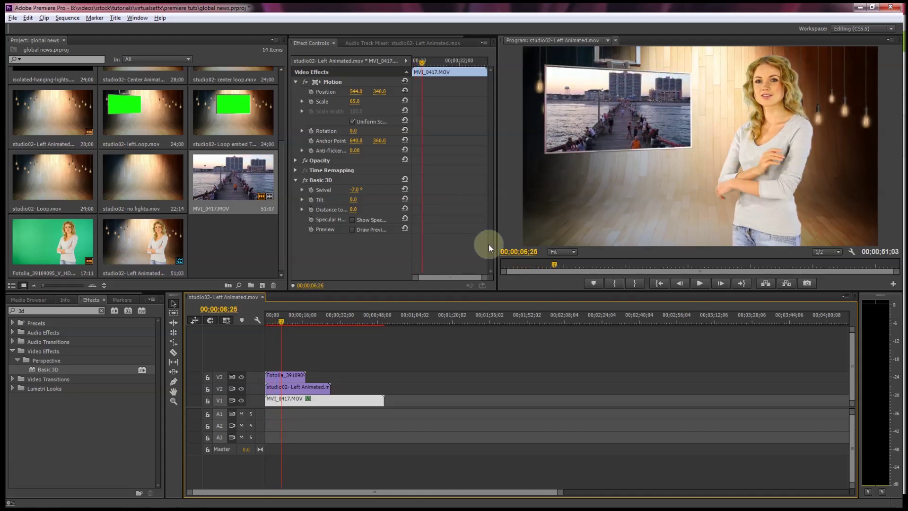
Step: Look through the clips in the project and delete all of them together with the existing sequence
key(alt+Tab)
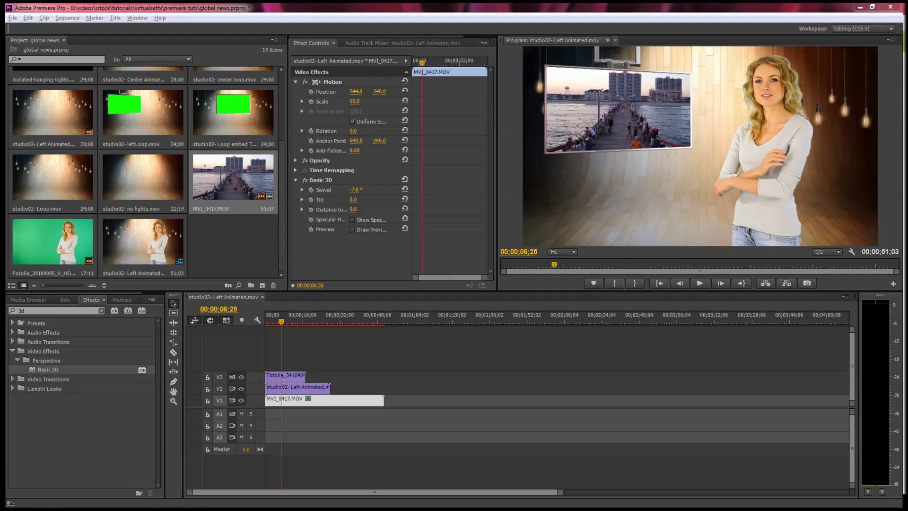
click(217, 6)
click(245, 225)
drag(281, 226, 285, 141)
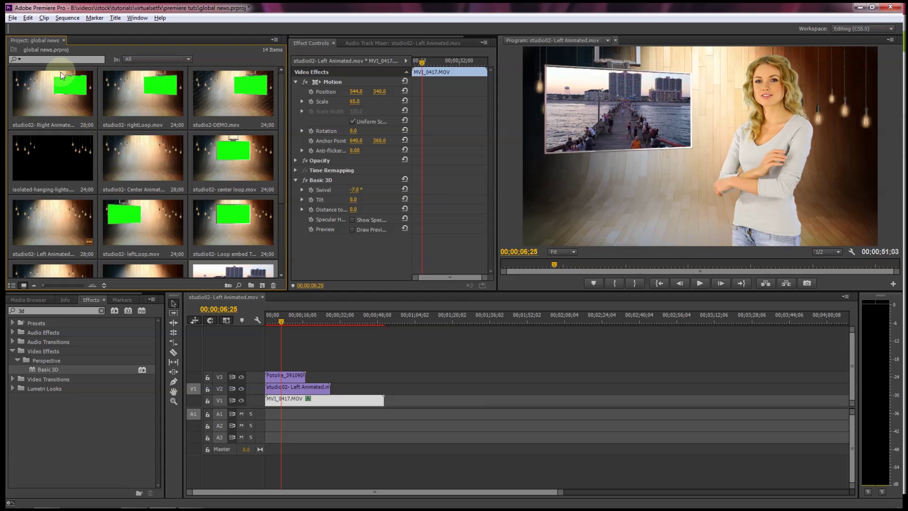
scroll(171, 256, down, 3)
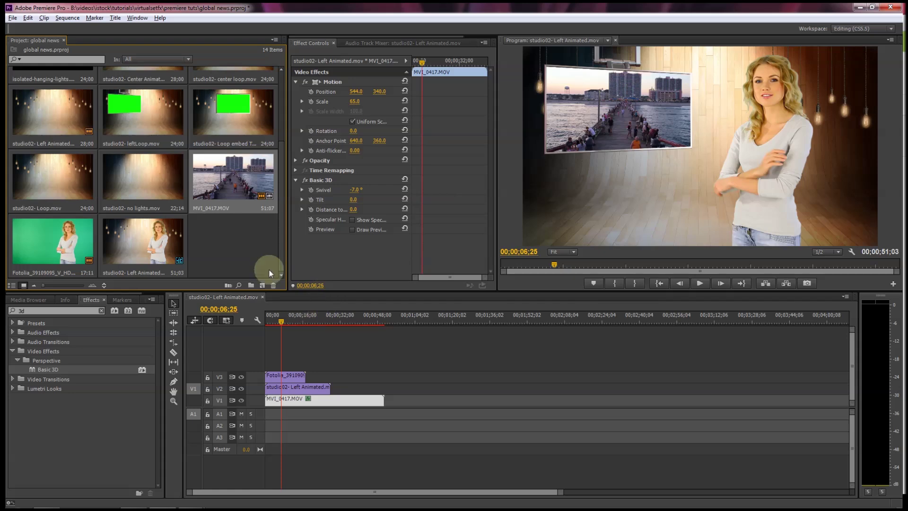
click(248, 247)
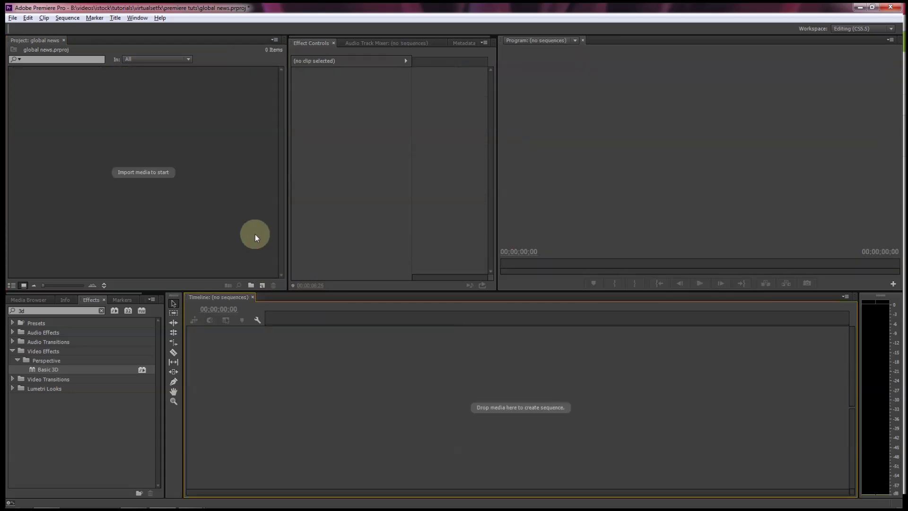
Step: Import all the files from the woodSet folder into the empty project
key(alt+Tab)
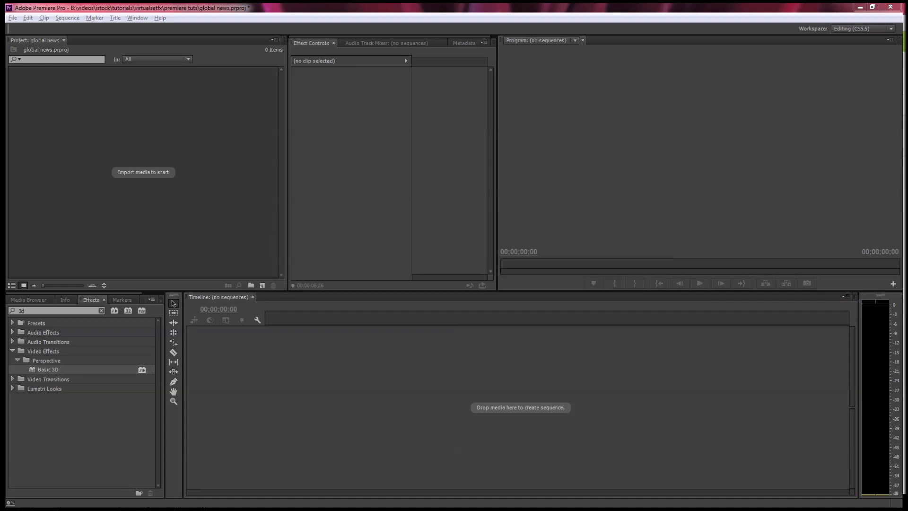
key(alt+Tab)
drag(510, 120, 503, 117)
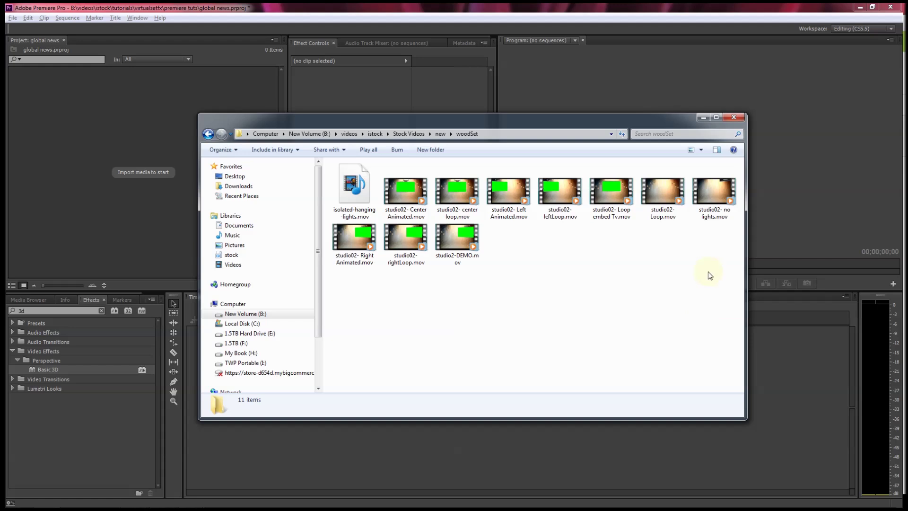
drag(720, 270, 122, 156)
drag(468, 126, 492, 134)
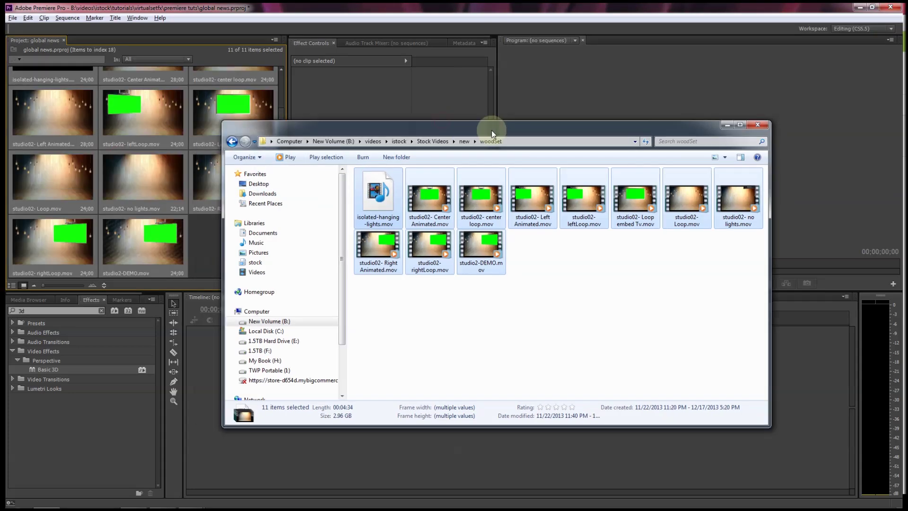
key(alt+Tab)
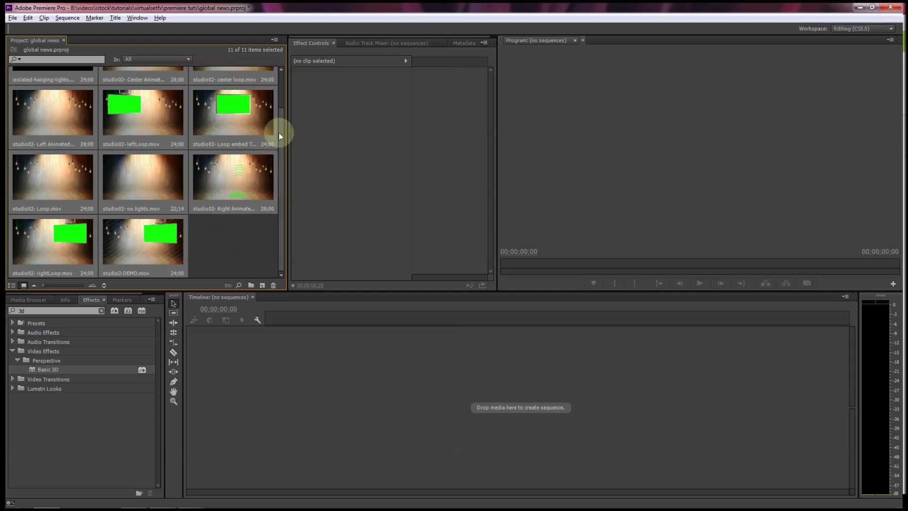
Step: Create a sequence from the imported clips and delete every clip from its timeline
drag(279, 136, 279, 85)
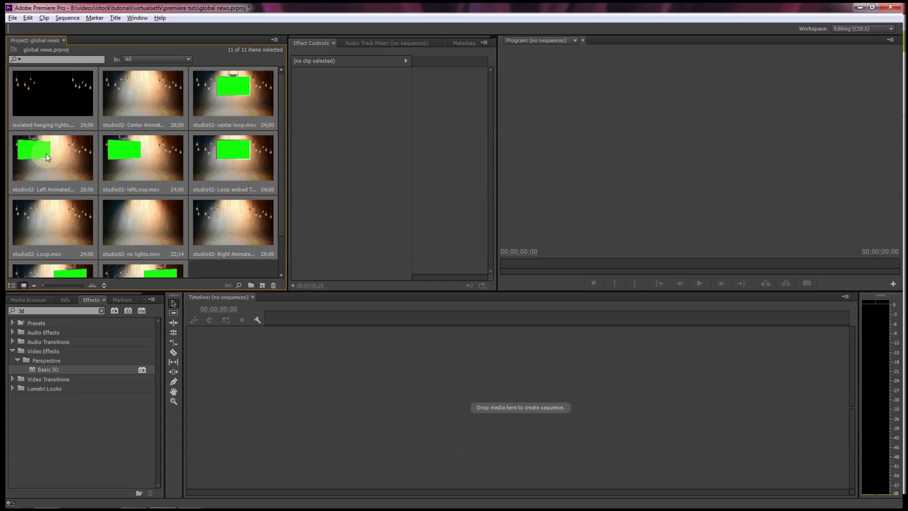
drag(58, 157, 245, 404)
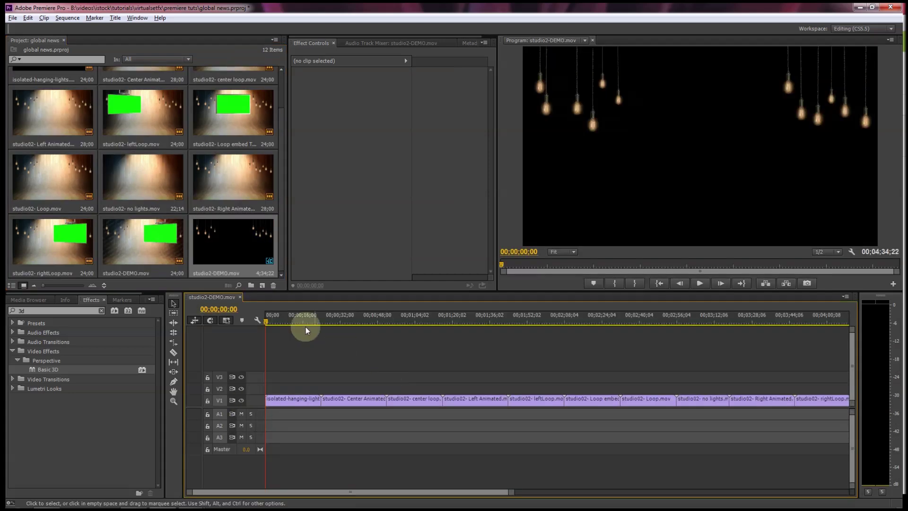
click(262, 285)
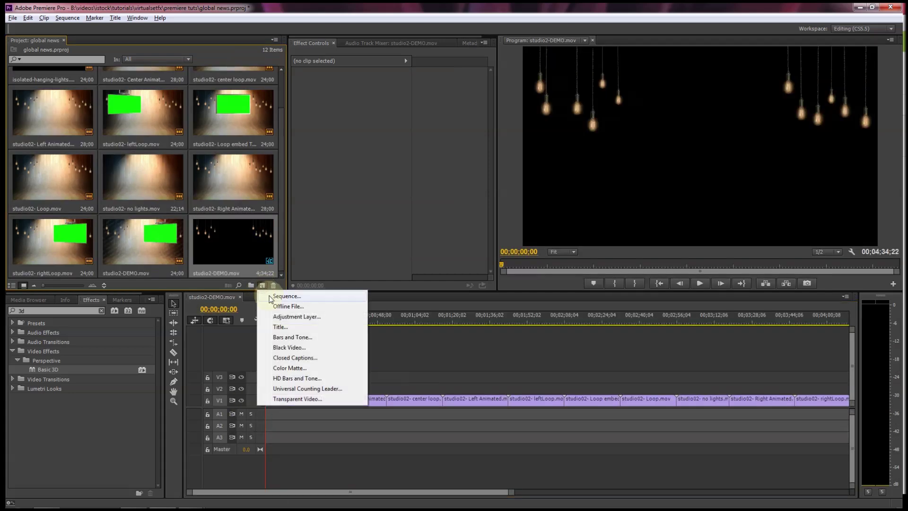
click(287, 313)
click(277, 322)
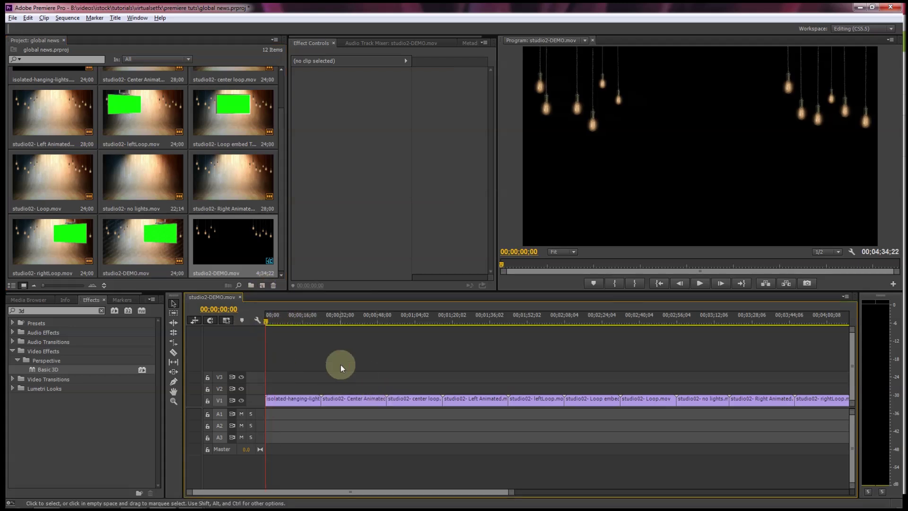
key(ctrl+a)
key(Delete)
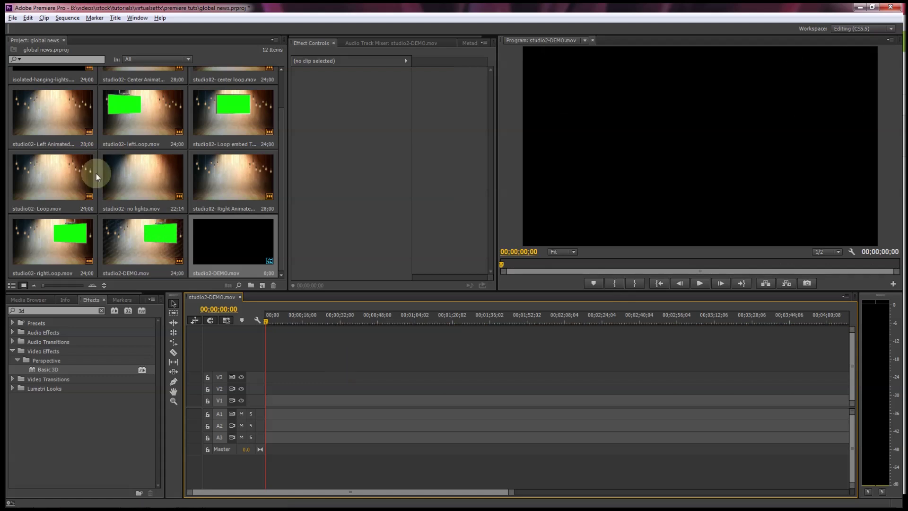
Step: Place studio02- Left Animated.mov at the start of the timeline, preview it, and move it up to track V2
click(56, 123)
drag(59, 108, 268, 399)
key(space)
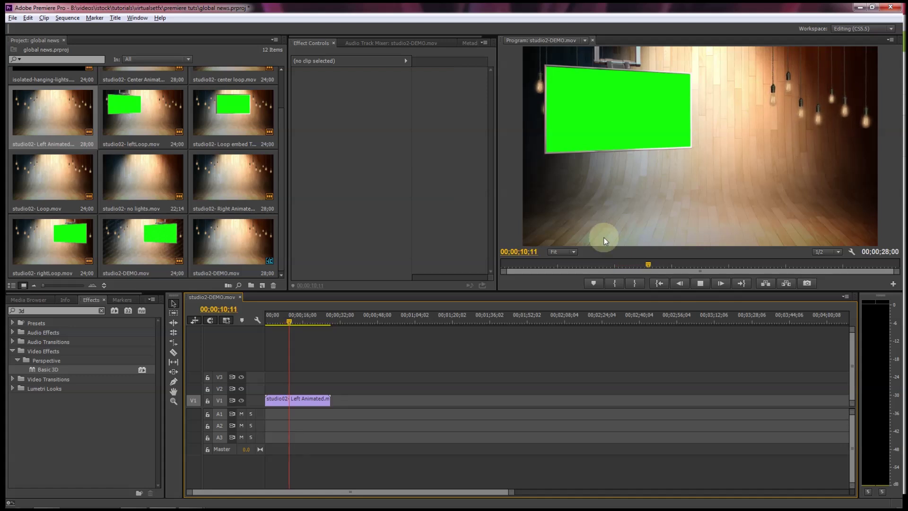
key(space)
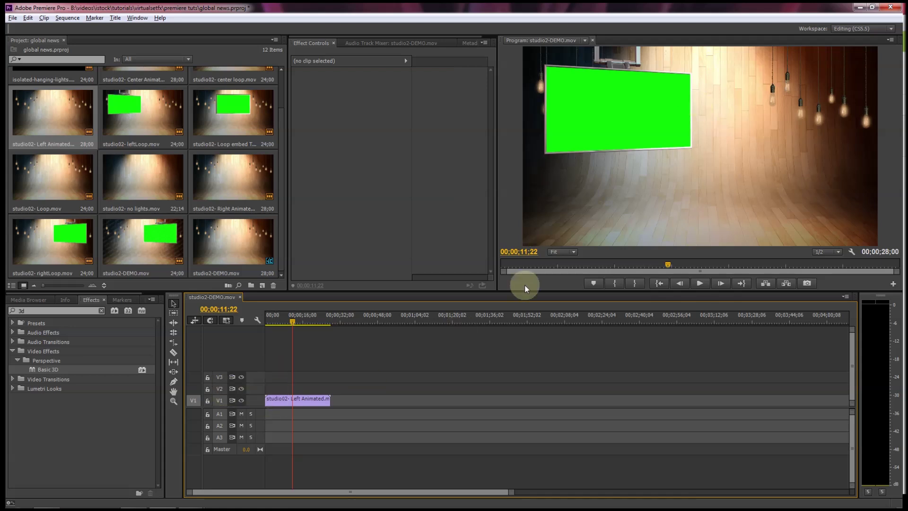
click(295, 400)
drag(295, 399, 297, 388)
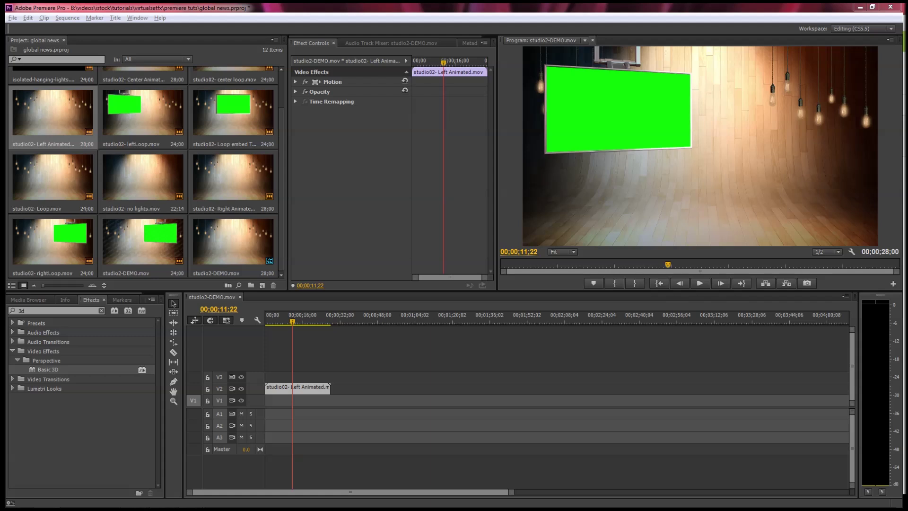
Step: Import the Fotolia green-screen presenter clip and MVI_0417.MOV into the project
drag(554, 263, 192, 241)
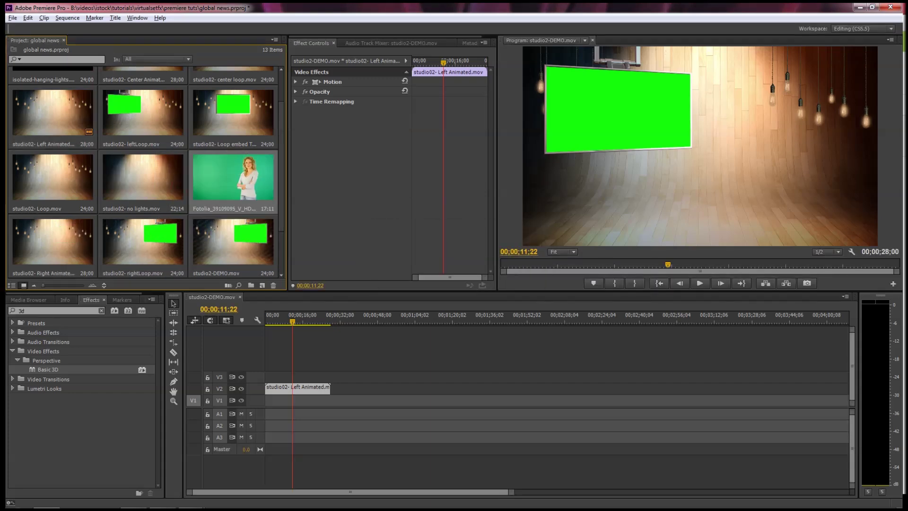
drag(901, 237, 213, 182)
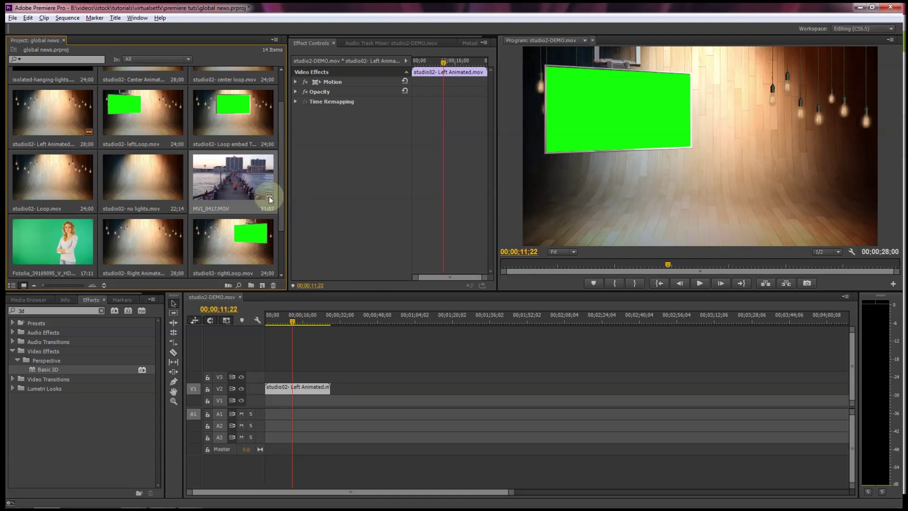
Step: Place the Fotolia presenter clip on track V3 and MVI_0417.MOV on track V1, both starting at the beginning
drag(47, 233, 274, 381)
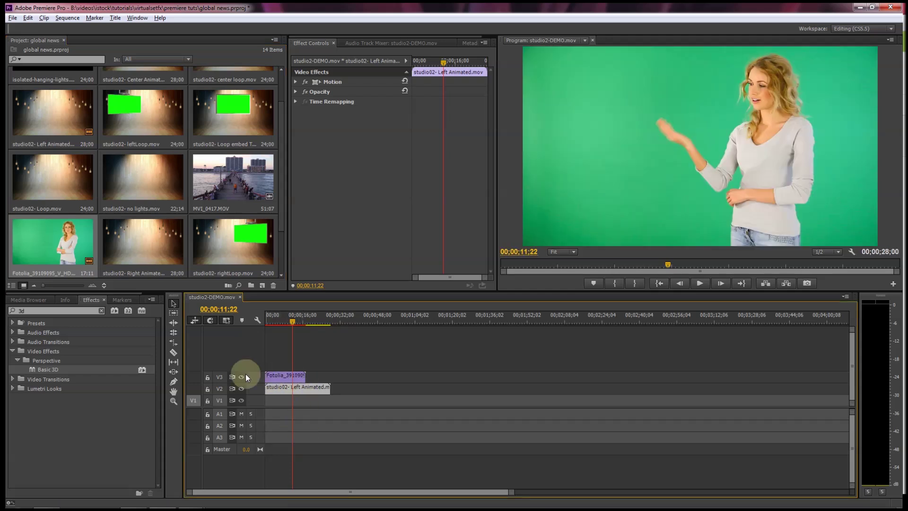
drag(293, 321, 285, 321)
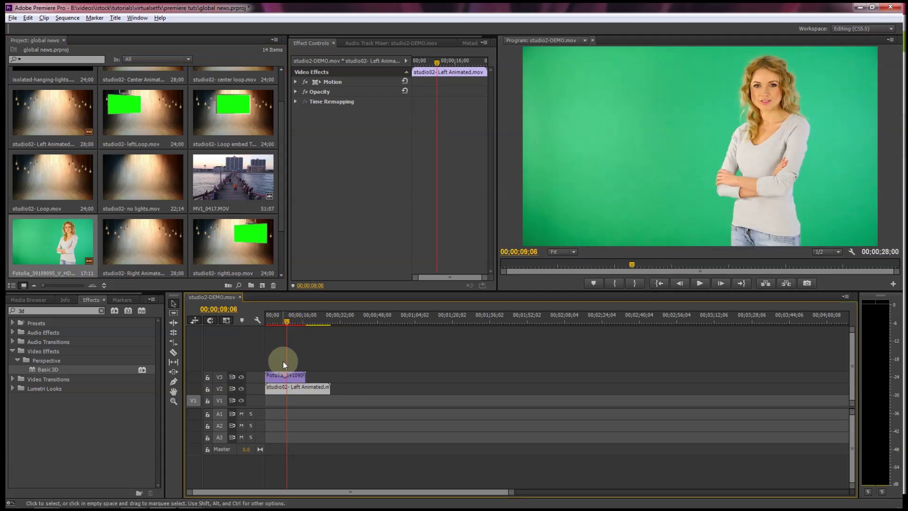
click(235, 164)
drag(236, 165, 298, 378)
drag(279, 407, 268, 407)
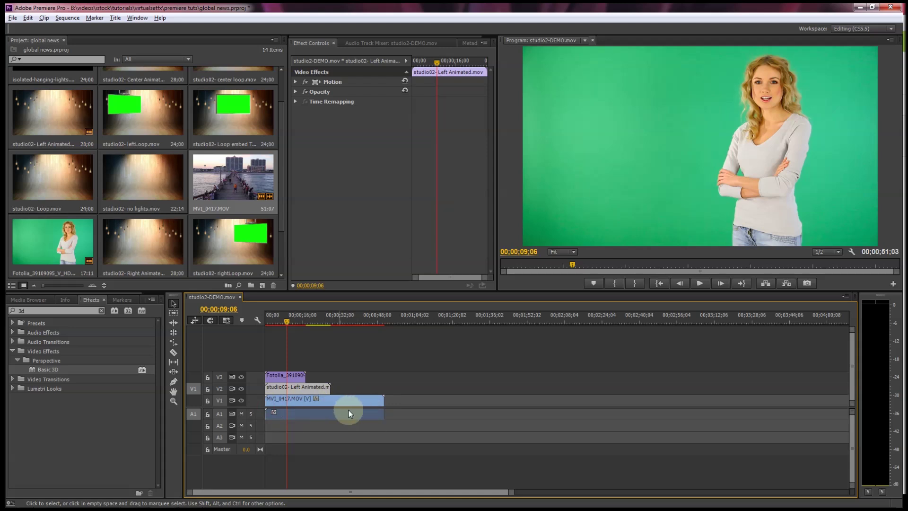
Step: Unlink the audio of MVI_0417.MOV from its video and delete the audio from track A1
right_click(336, 399)
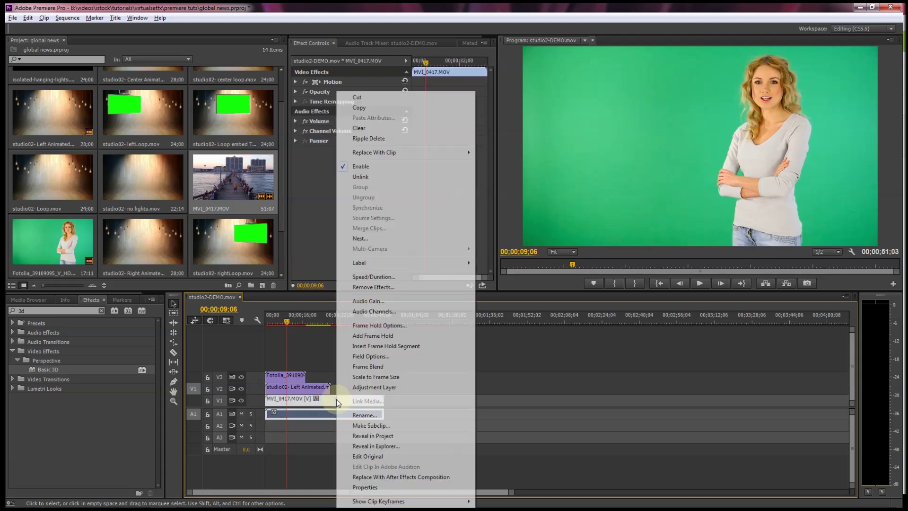
click(360, 177)
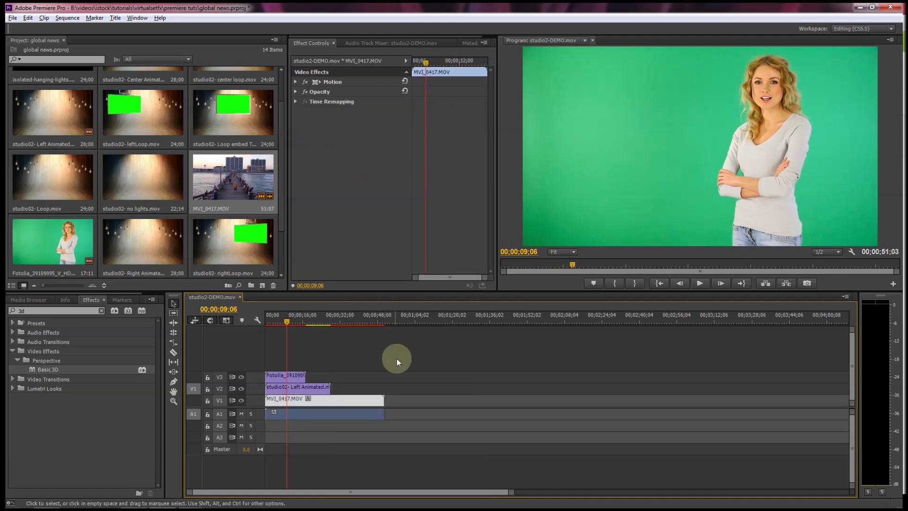
click(381, 418)
key(Delete)
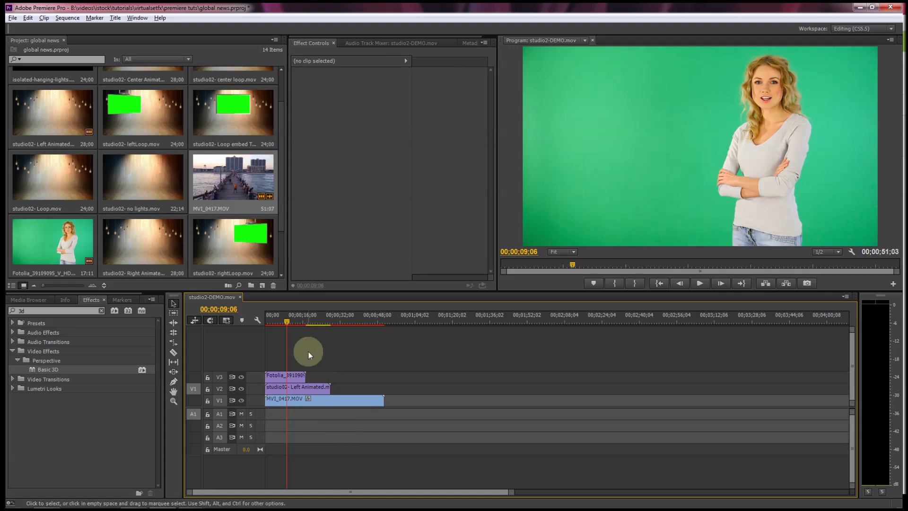
Step: Search the effects for "key" and apply Ultra Key to the Fotolia presenter clip on V3, with the playhead at 00;00;01;24
drag(283, 318, 270, 322)
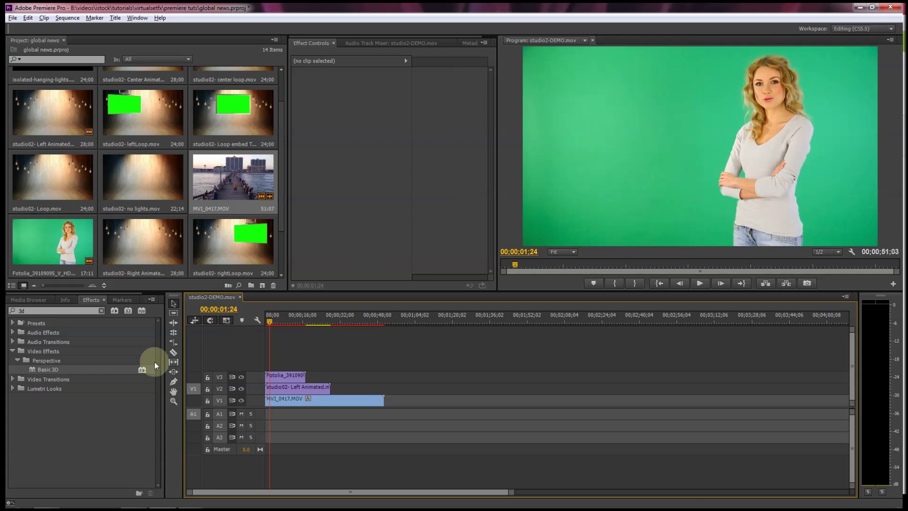
click(101, 311)
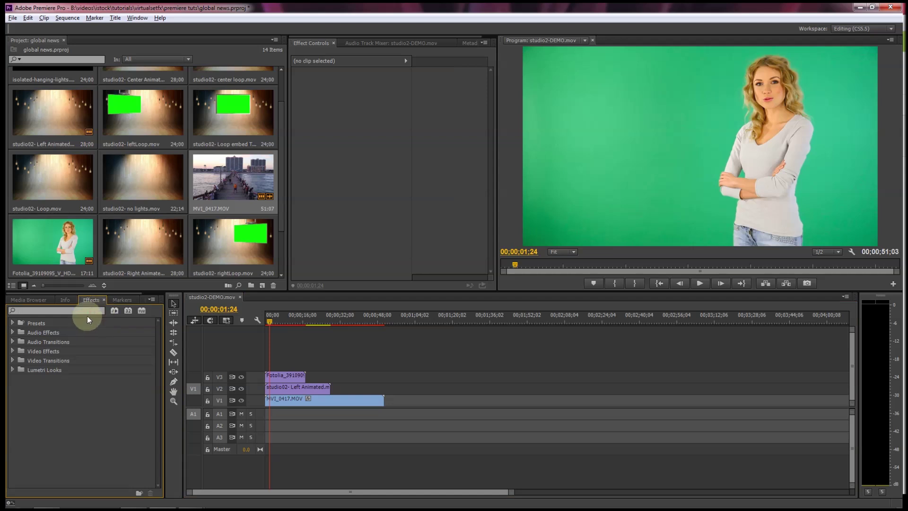
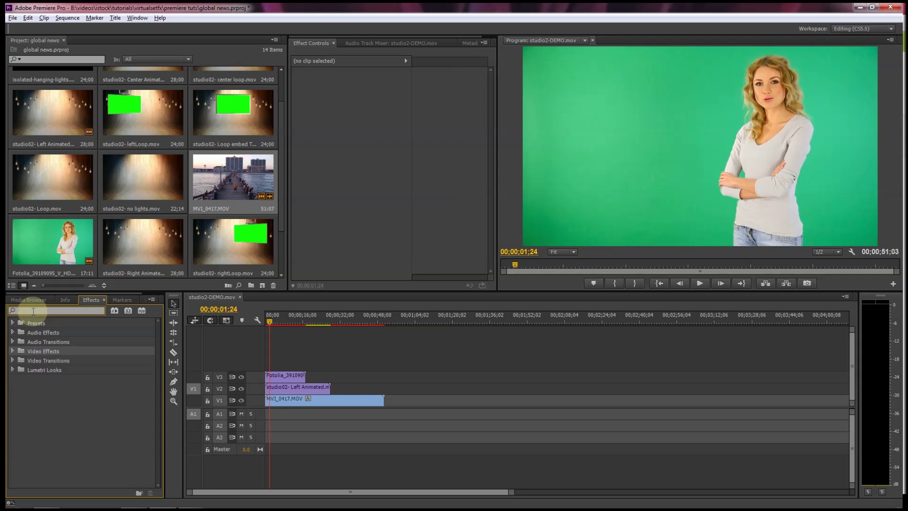
text(key)
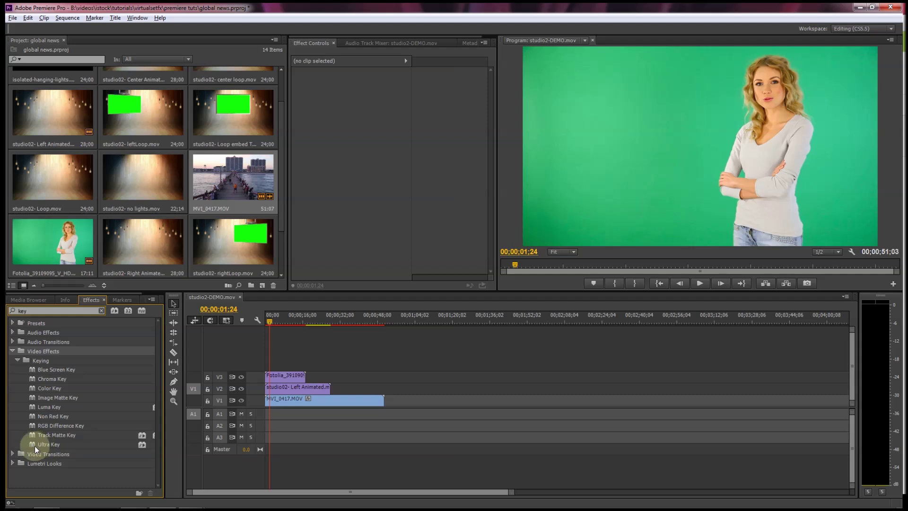
drag(32, 444, 286, 377)
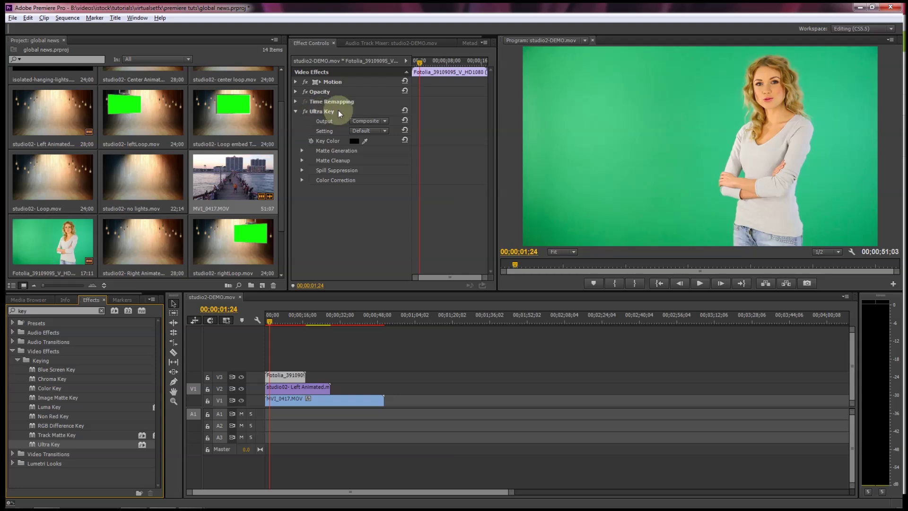
Step: Sample the green background behind the presenter as the key color of the V3 clip's Ultra Key
click(367, 138)
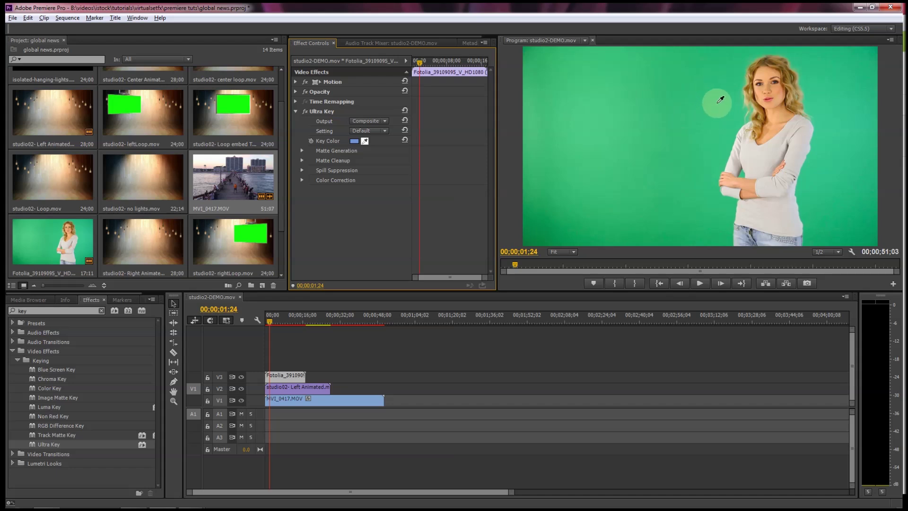
click(694, 199)
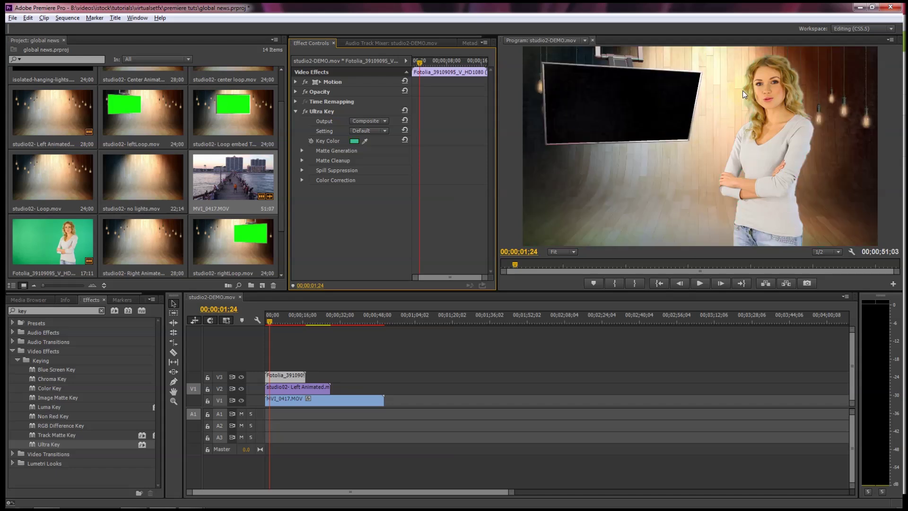
click(688, 86)
click(732, 254)
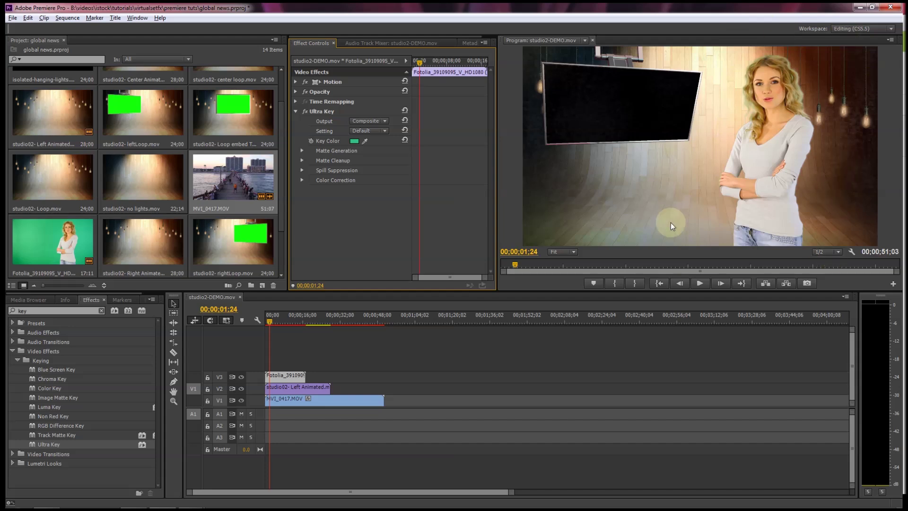
Step: Set the presenter clip's Ultra Key setting to Aggressive
click(301, 151)
click(301, 150)
click(303, 160)
click(303, 161)
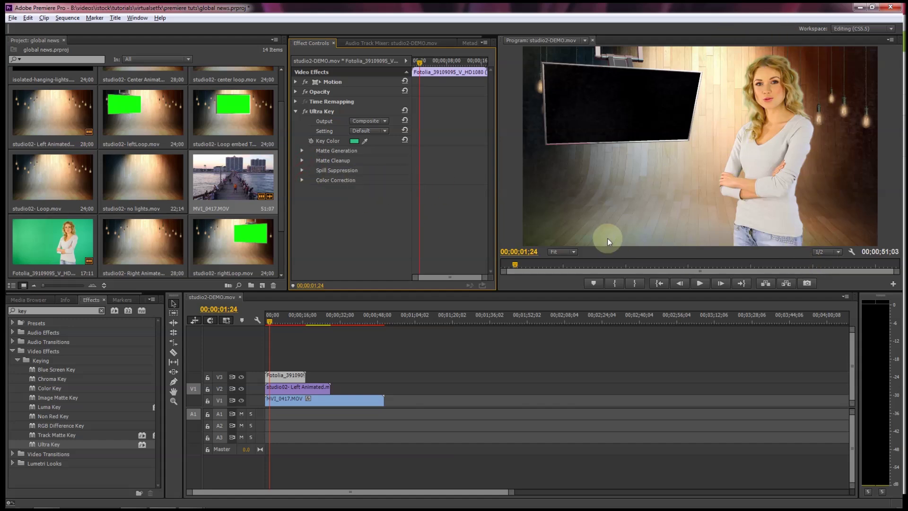
click(370, 129)
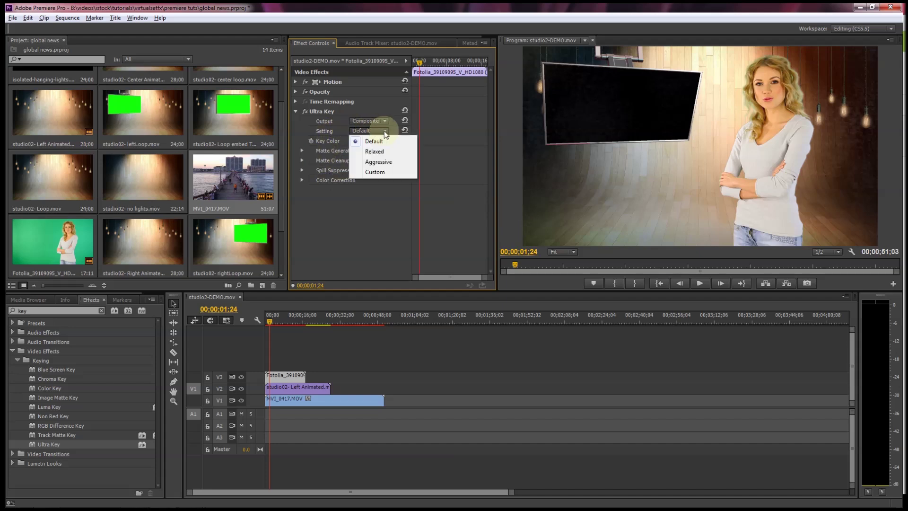
click(381, 162)
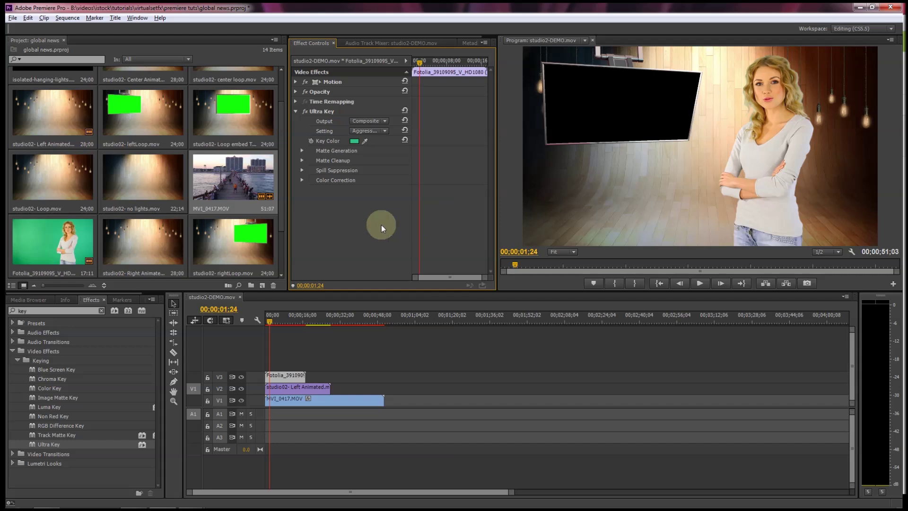
Step: At 00;00;08;06, apply Ultra Key to the studio02- Left Animated clip on V2 and sample its green screen as the key color
click(283, 321)
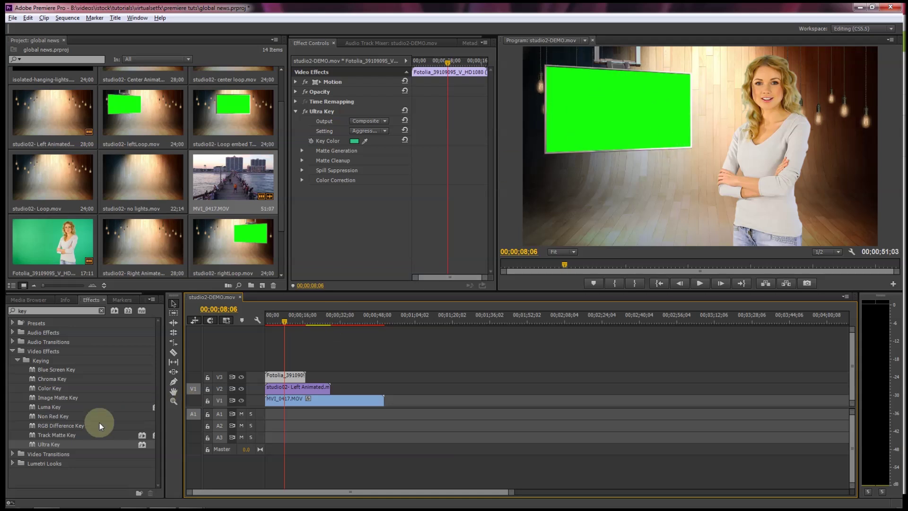
drag(30, 445, 302, 390)
click(365, 141)
click(619, 102)
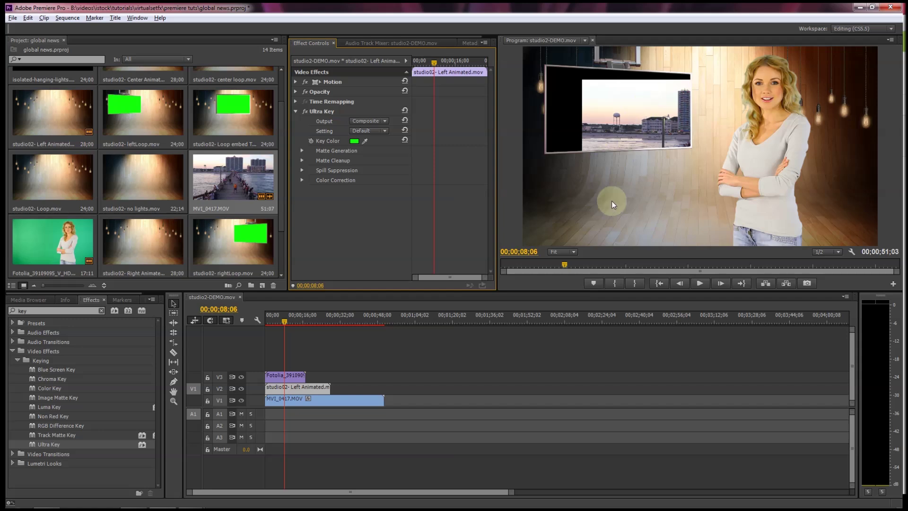
Step: Set the MVI_0417.MOV clip's scale to 55 and its position to 520, 344 to fit the studio screen
click(326, 401)
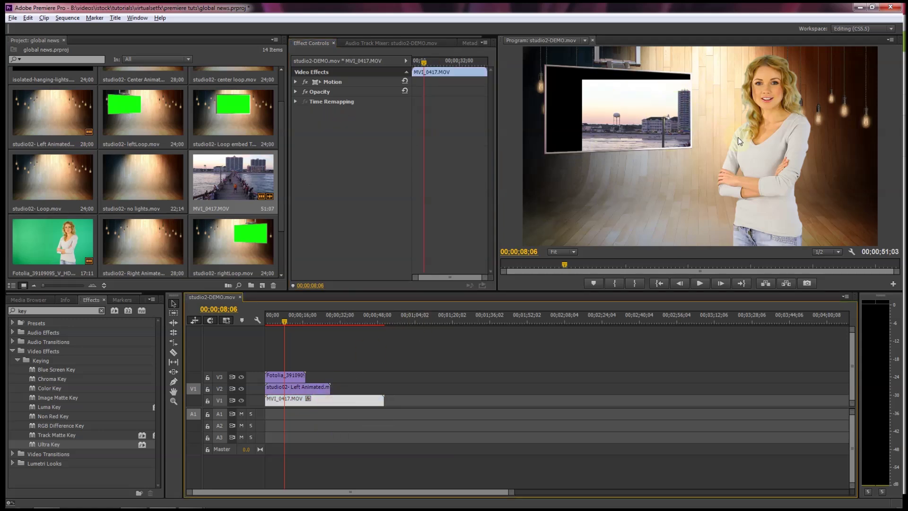
click(546, 68)
click(318, 165)
click(295, 83)
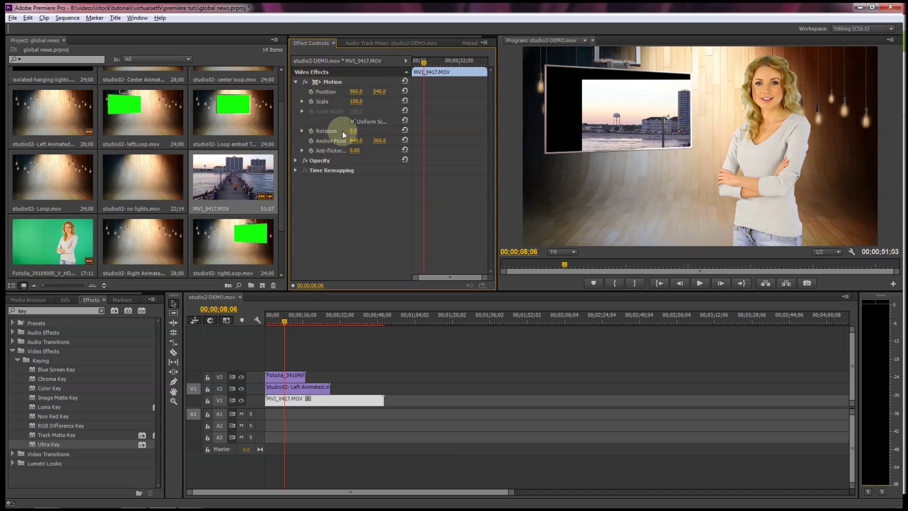
drag(356, 101, 325, 102)
drag(356, 92, 282, 75)
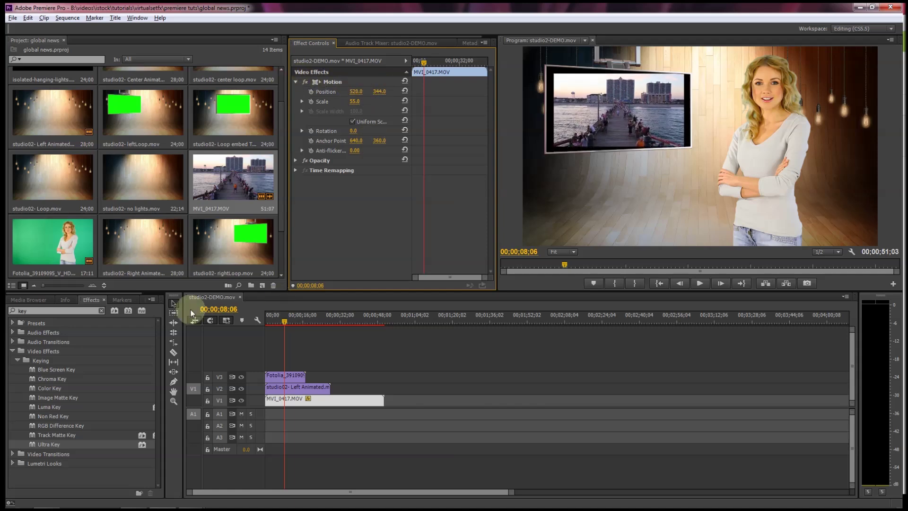
Step: Search the effects for "3d" and apply Basic 3D to the MVI_0417.MOV clip on V1
click(14, 311)
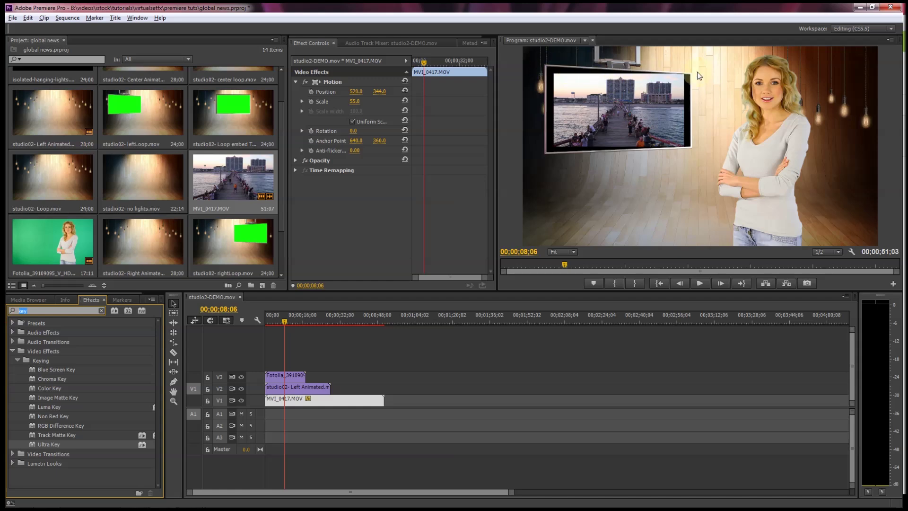
click(595, 153)
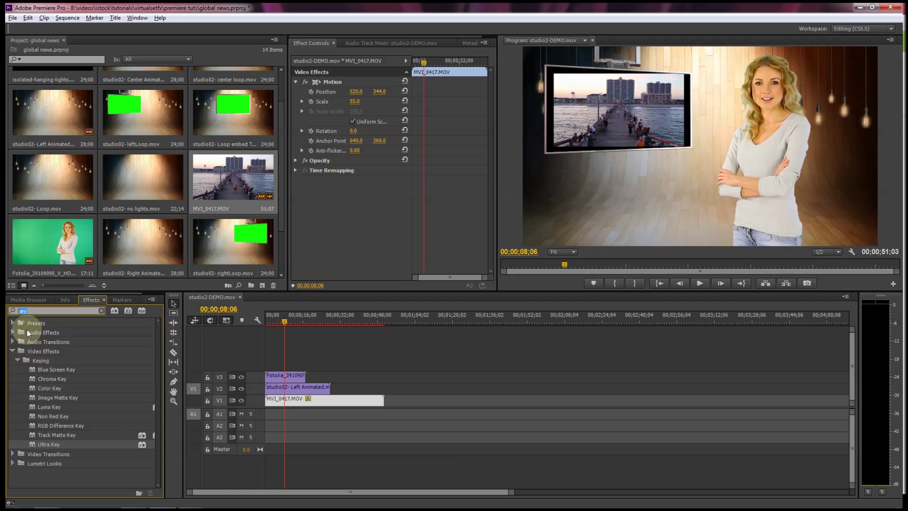
click(100, 299)
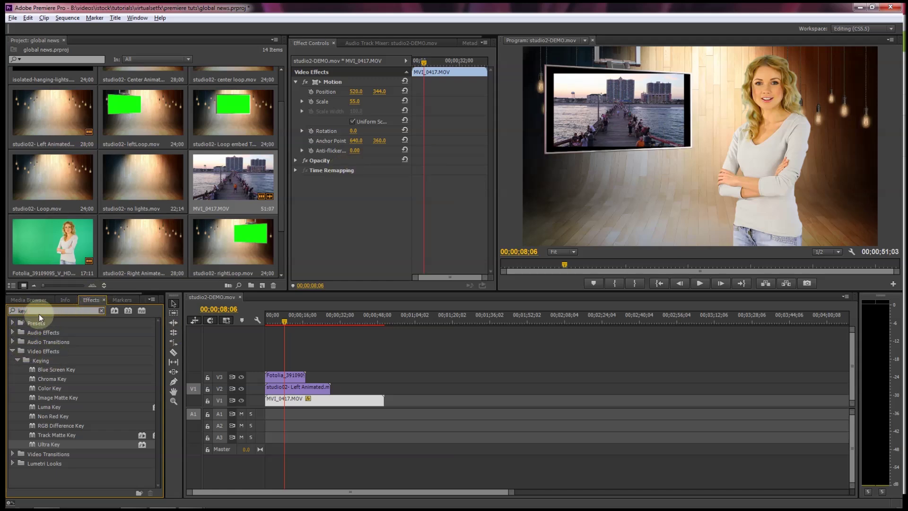
click(10, 311)
text(3d)
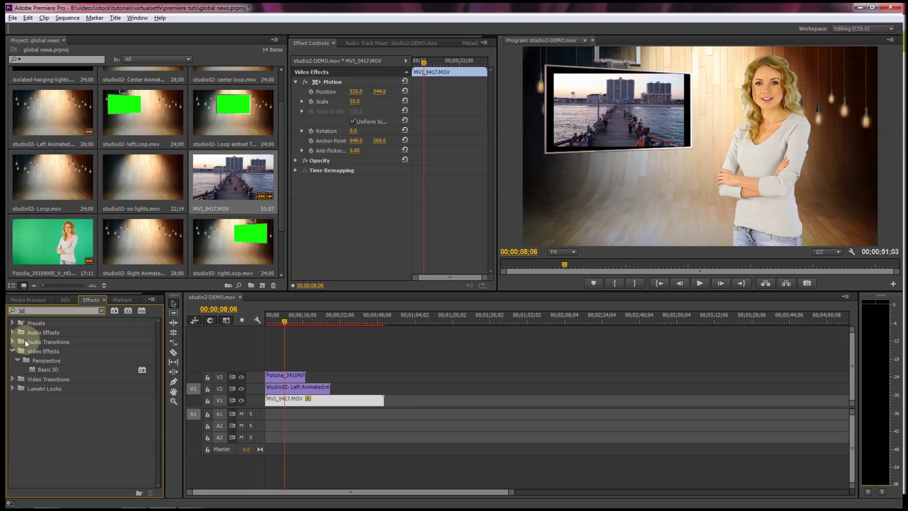
click(38, 370)
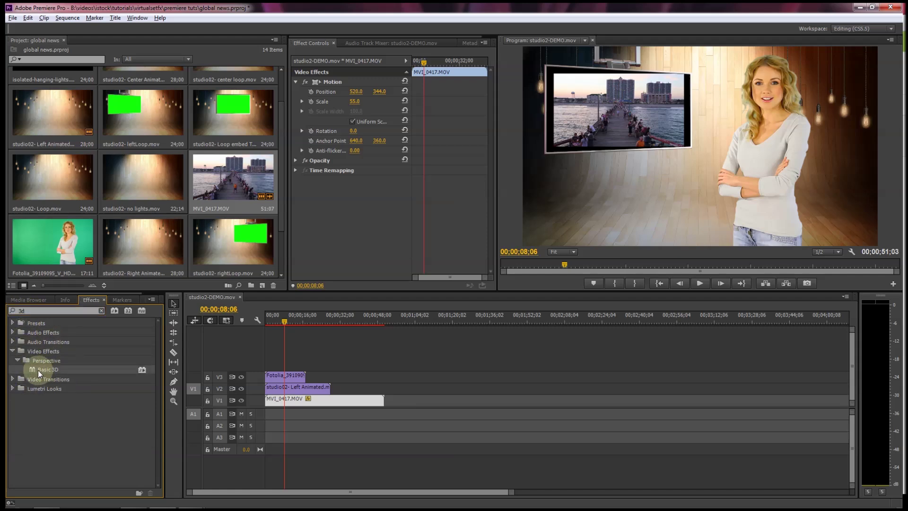
drag(38, 370, 344, 401)
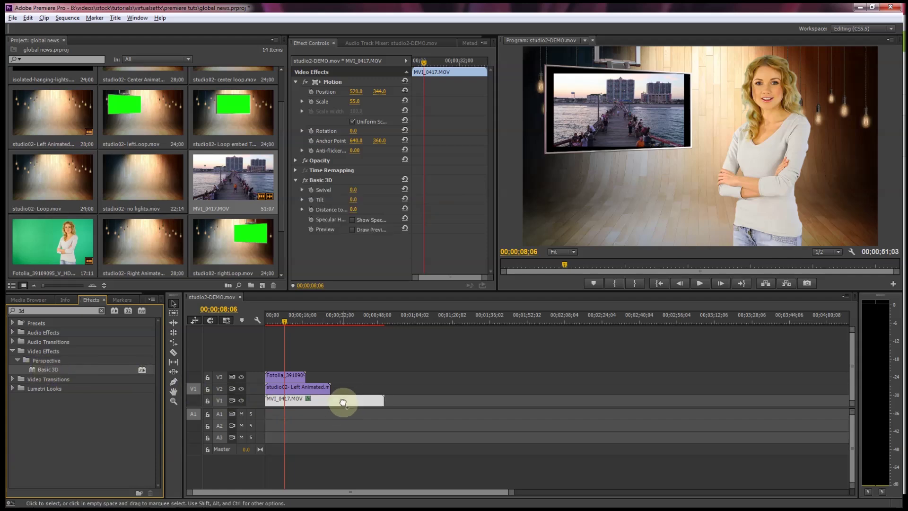
Step: Set the MVI_0417.MOV clip's Basic 3D swivel to -10°, its horizontal position to 550 and its scale to 61
click(351, 192)
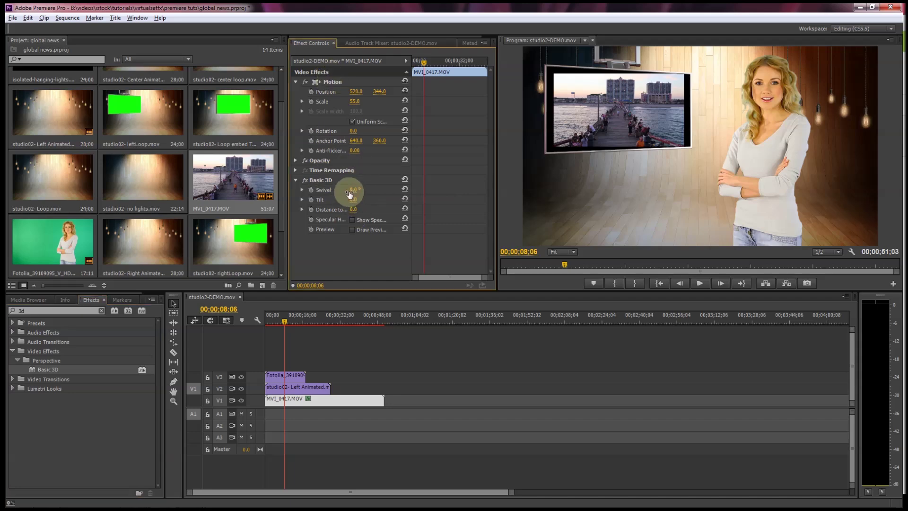
mouse_move(341, 193)
mouse_down()
mouse_move(350, 193)
mouse_move(338, 194)
mouse_up()
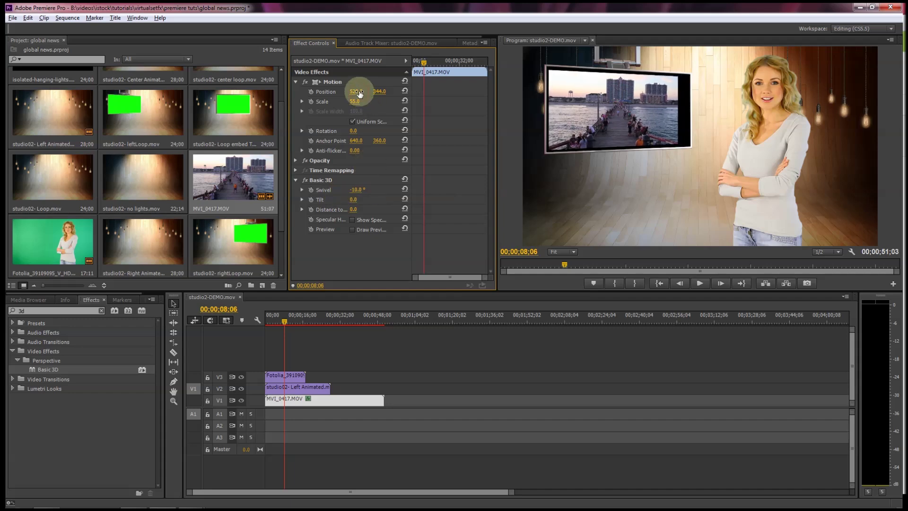
mouse_move(365, 93)
mouse_down()
mouse_move(375, 93)
mouse_move(355, 92)
mouse_move(397, 95)
mouse_move(357, 91)
mouse_move(359, 105)
mouse_up()
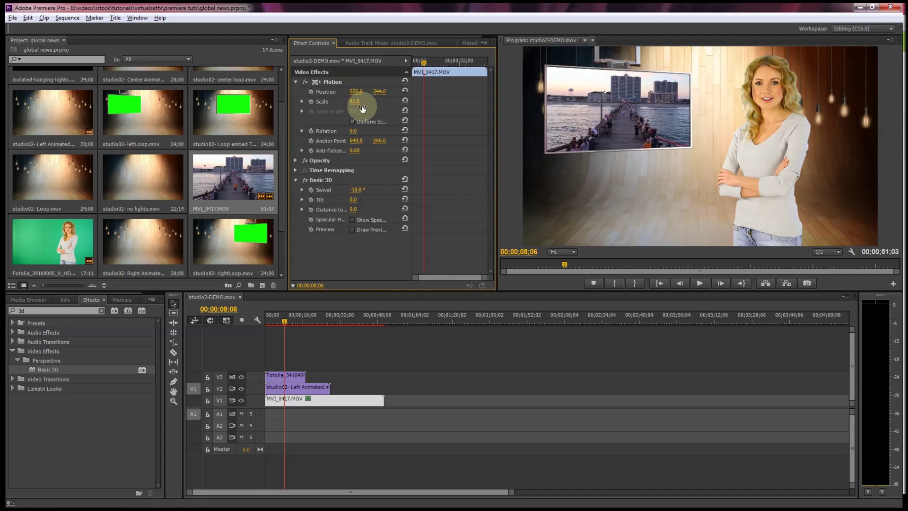
Step: Play the composite from the start of the sequence to about 00;00;07;29 to check the screen footage
click(289, 319)
key(Home)
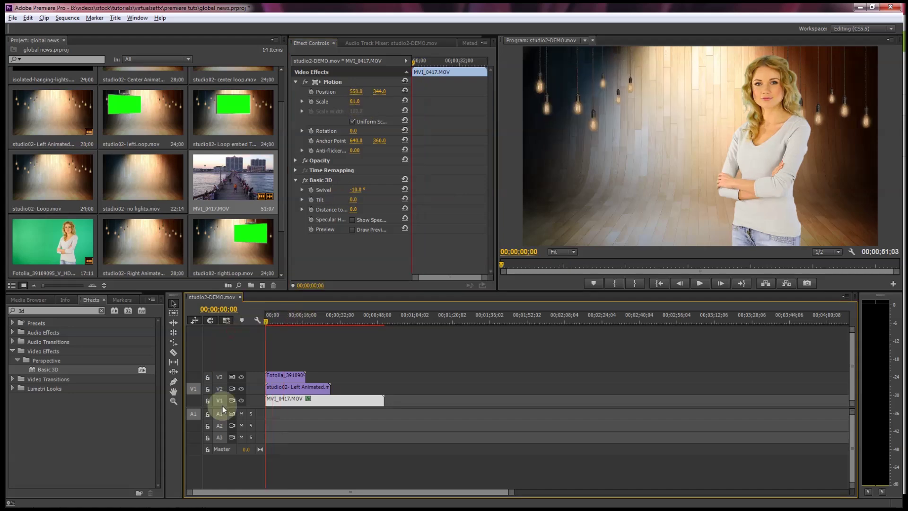
key(space)
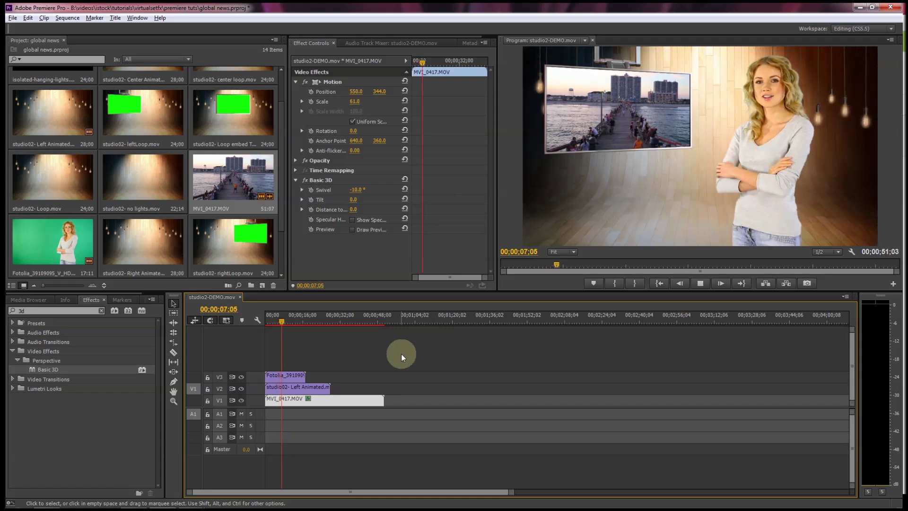
key(space)
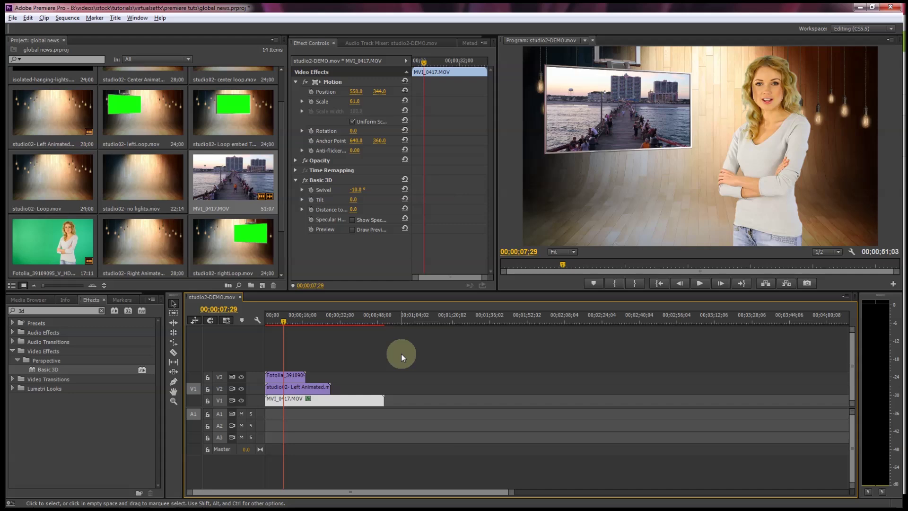
Step: Set the horizontal position of the Fotolia presenter clip on V3 to 963
click(291, 376)
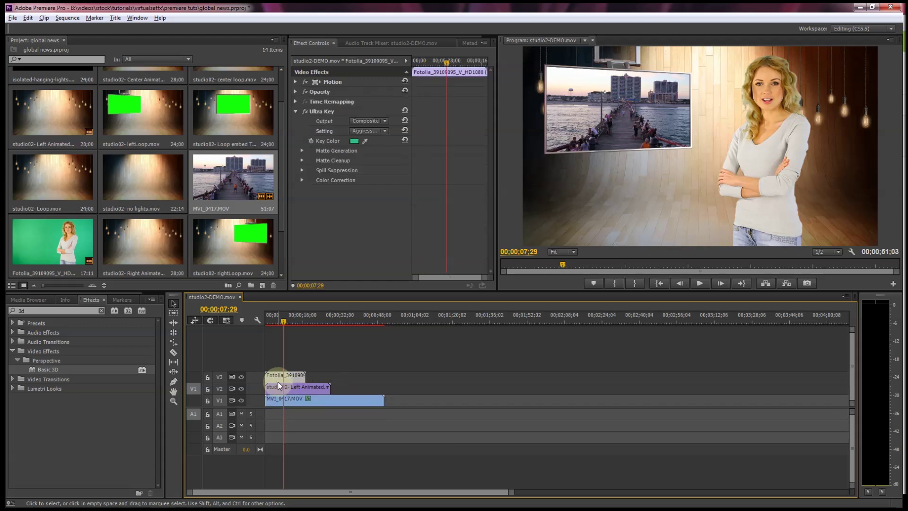
click(297, 82)
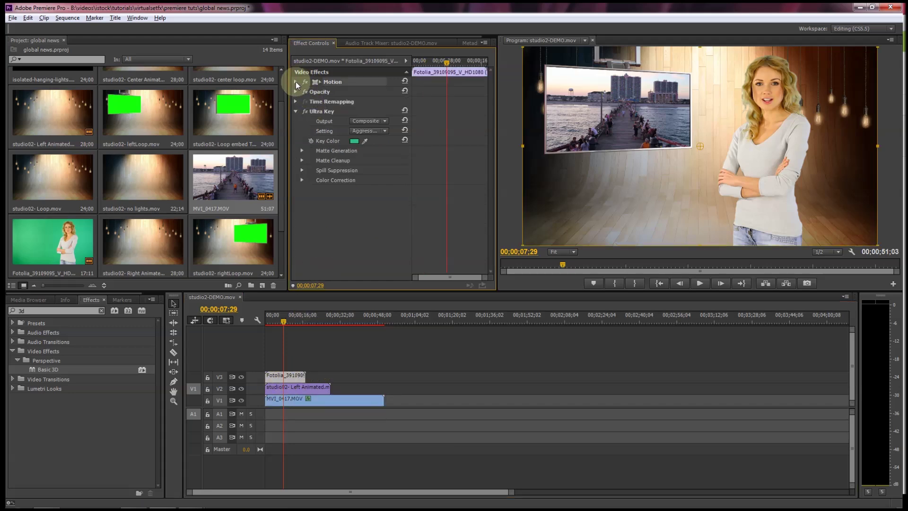
click(296, 82)
mouse_move(356, 91)
mouse_down()
mouse_move(401, 93)
mouse_move(337, 92)
mouse_move(375, 92)
mouse_move(365, 94)
mouse_up()
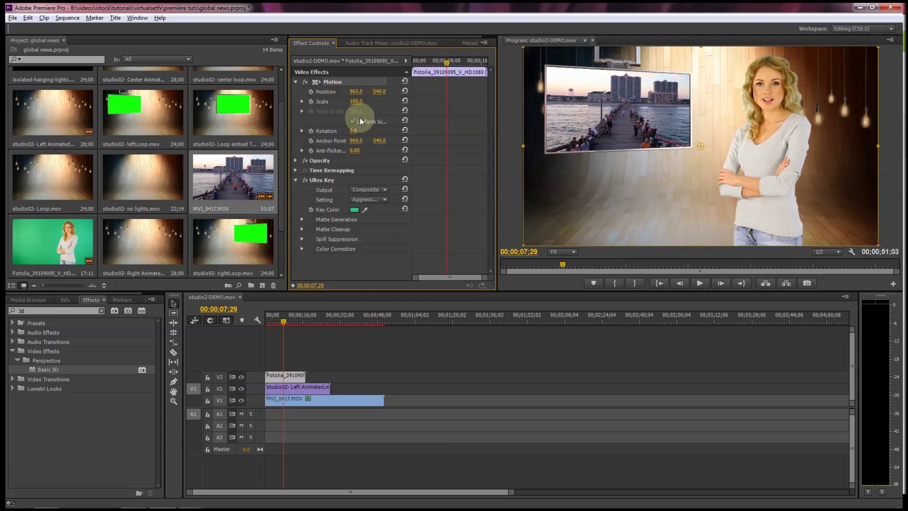
Step: Create a new sequence named "b-roll seq" with the AVCHD 1080p24 preset
click(359, 401)
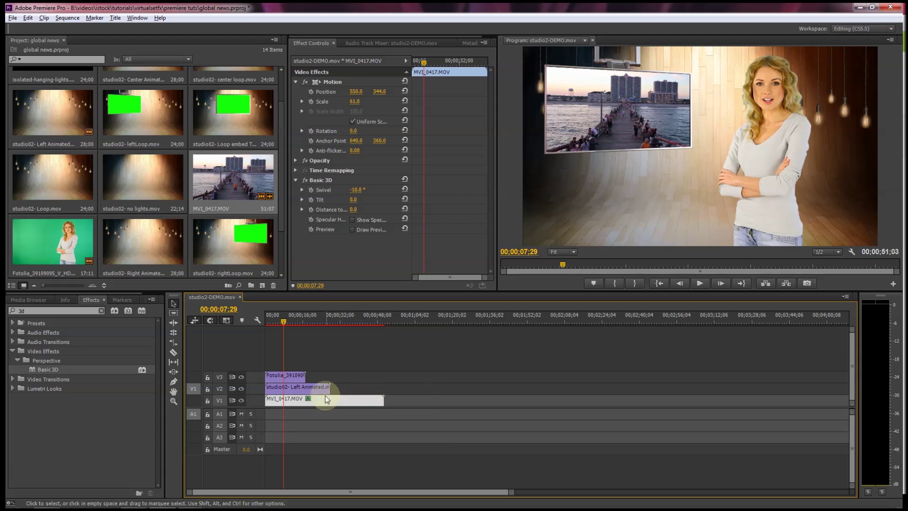
click(263, 287)
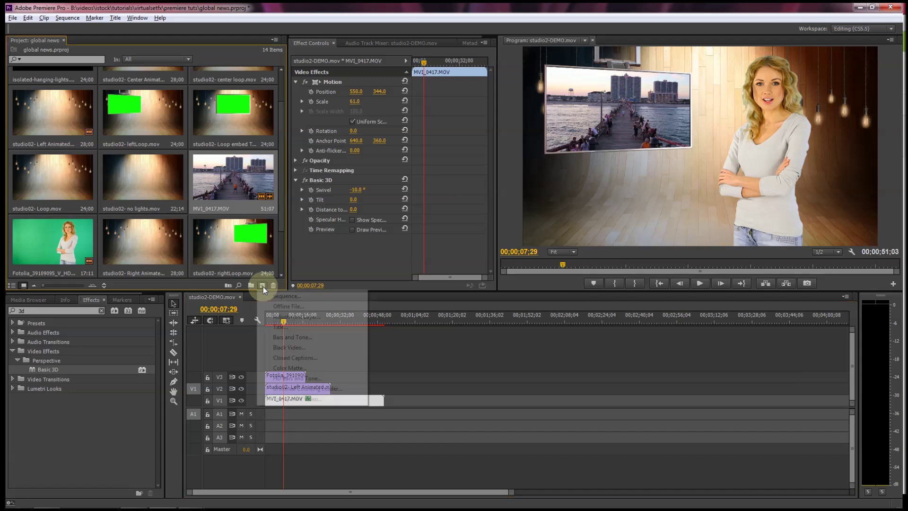
click(285, 297)
click(356, 392)
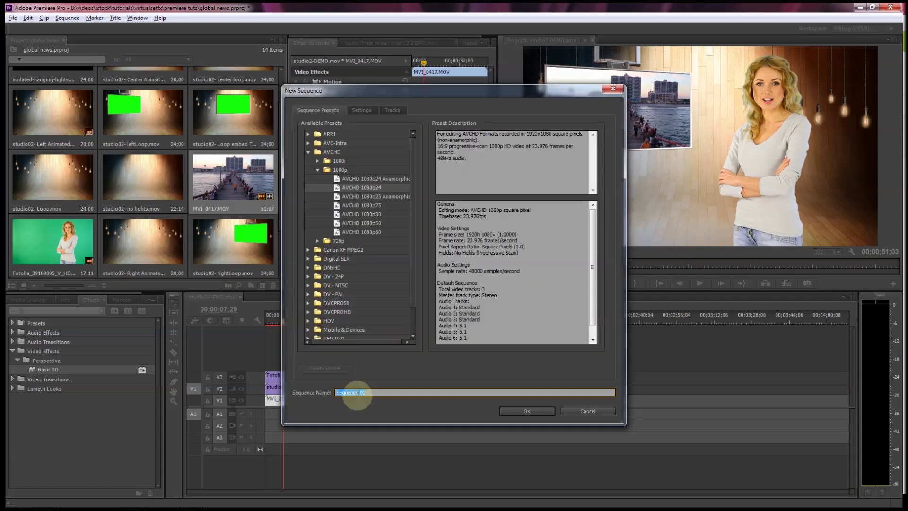
drag(384, 392, 275, 384)
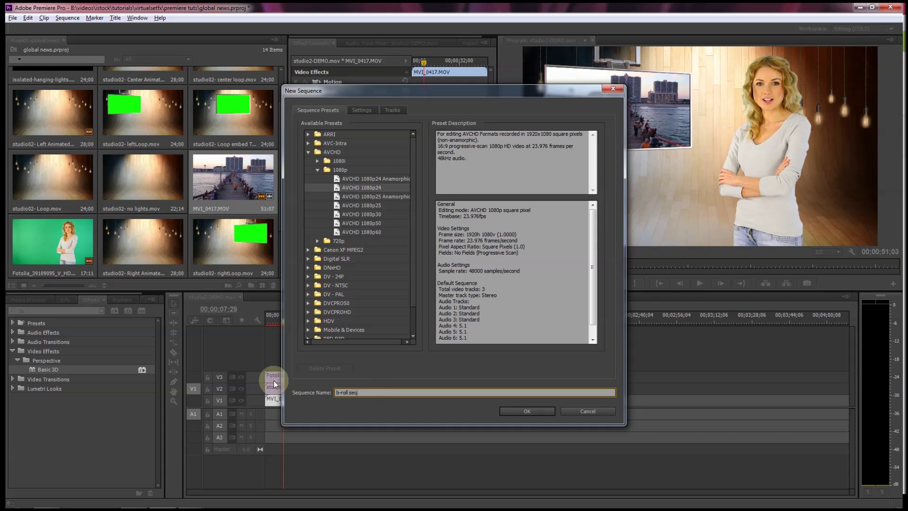
text(b-roll seq)
key(Return)
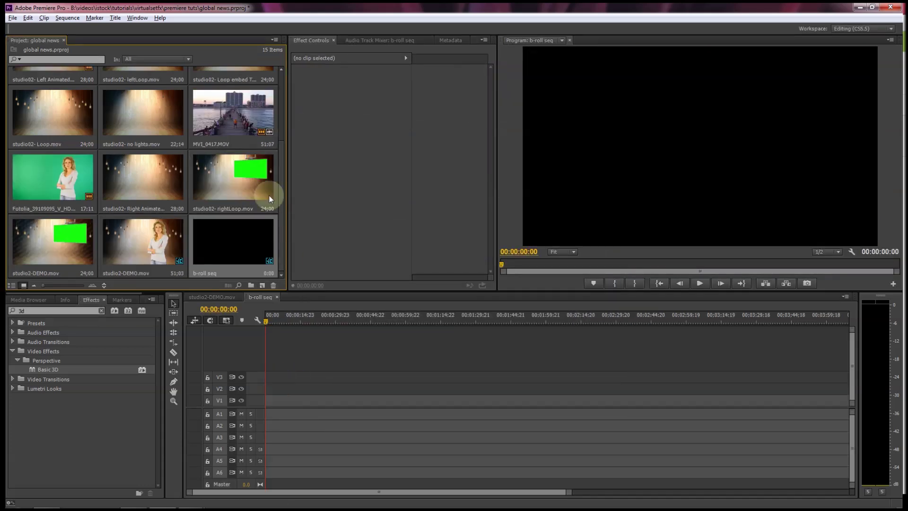
Step: Place MVI_0417.MOV, studio02- no lights.mov and the Fotolia presenter clip end to end on V1 of b-roll seq, and scrub to 00:00:51:04
click(248, 112)
drag(248, 112, 266, 403)
drag(152, 118, 399, 400)
drag(47, 174, 436, 405)
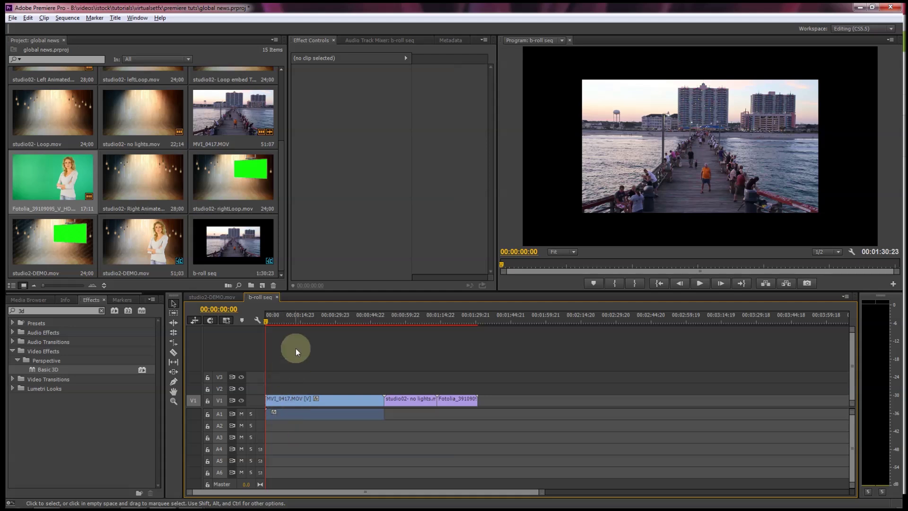
drag(294, 316, 385, 317)
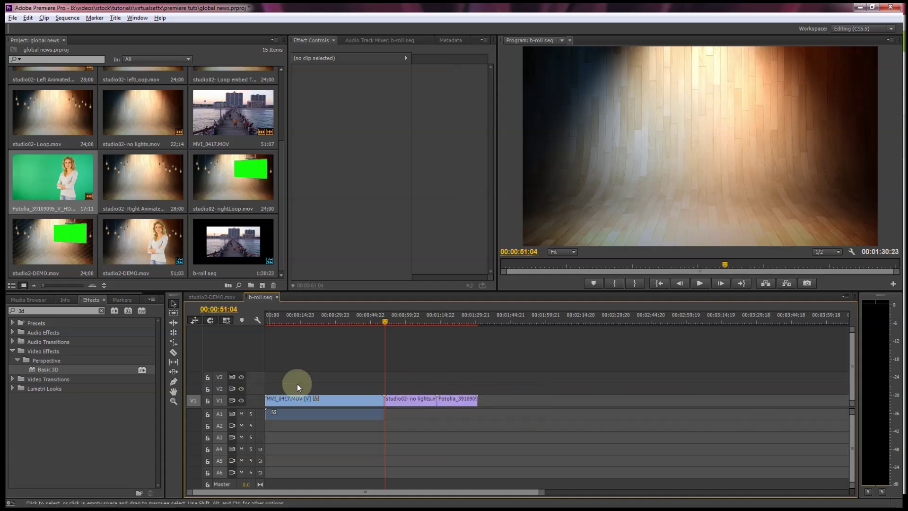
Step: Close the b-roll seq timeline and delete the MVI_0417.MOV clip from V1 of the studio2-DEMO.mov sequence
click(277, 297)
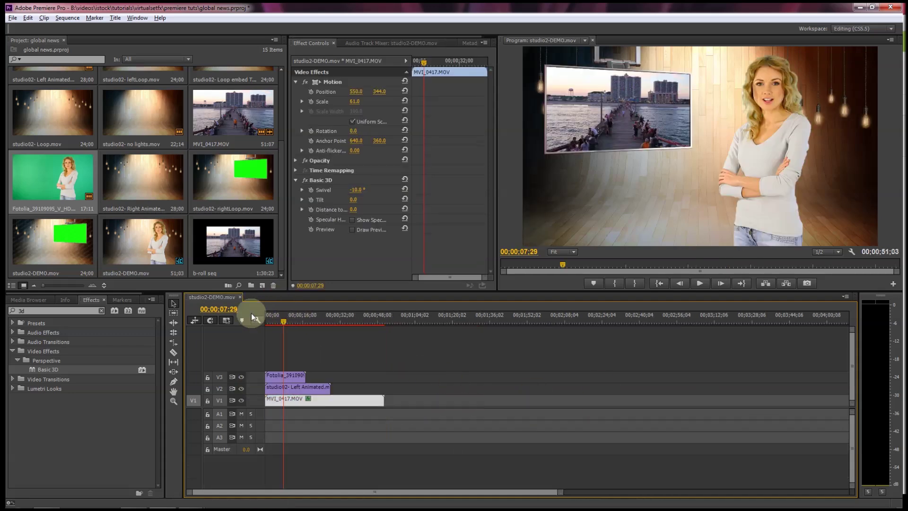
key(Delete)
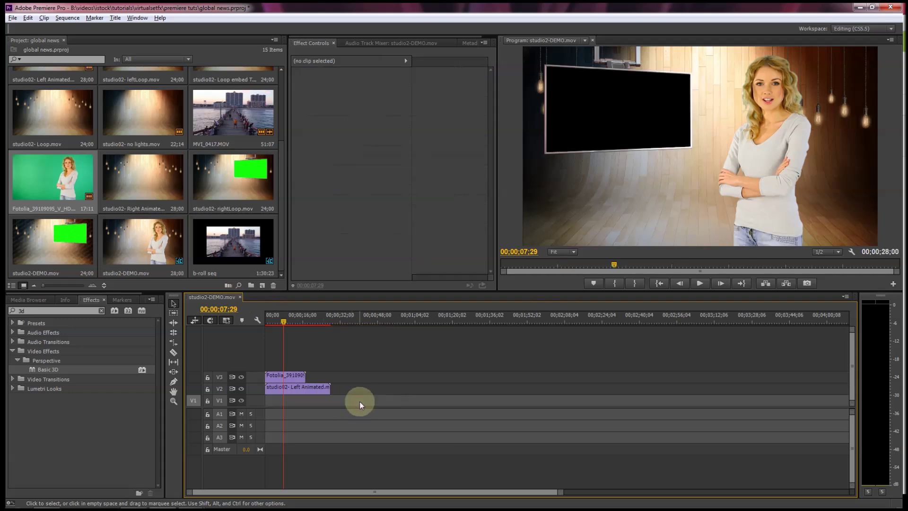
Step: Place b-roll seq at the start of V1 in the studio2-DEMO.mov sequence, mute A1, and scrub to 00;00;05;06
drag(226, 251, 262, 401)
click(241, 414)
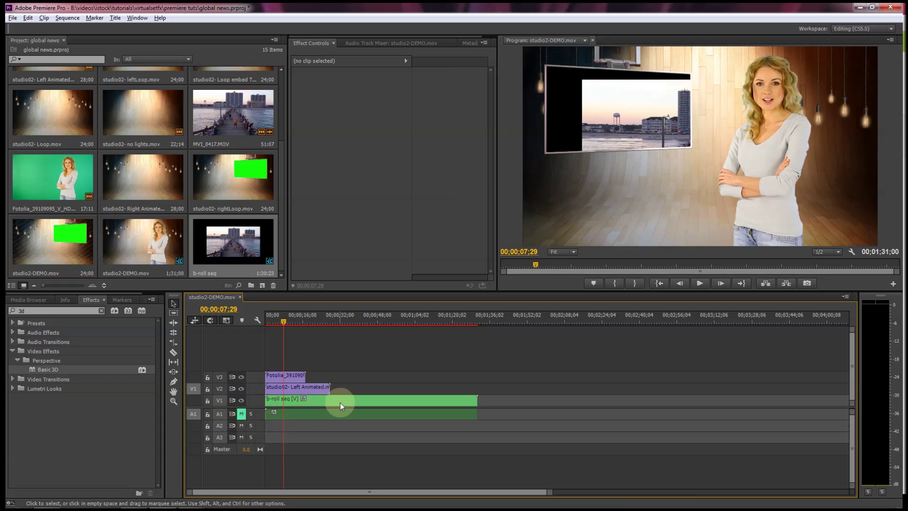
drag(290, 317, 277, 320)
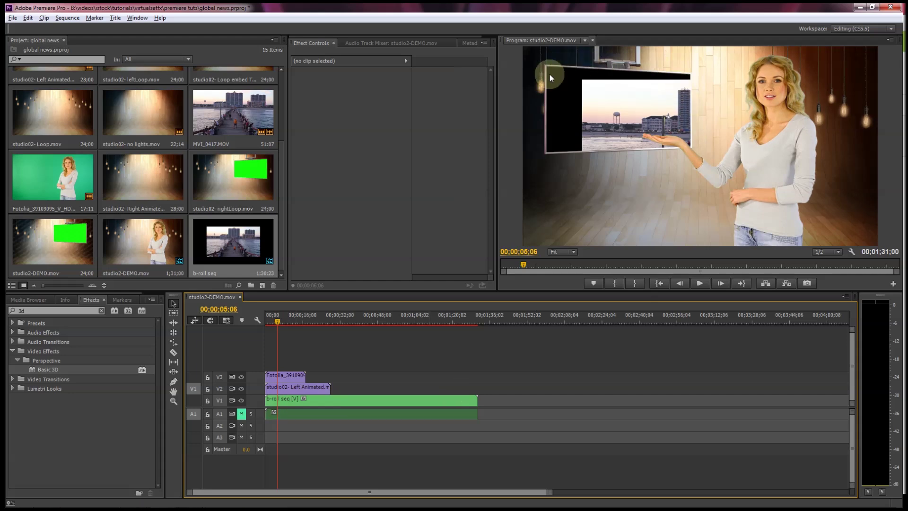
Step: Set the b-roll seq clip's scale to 70 and its position to 512, 359 so it fits inside the studio screen
click(336, 401)
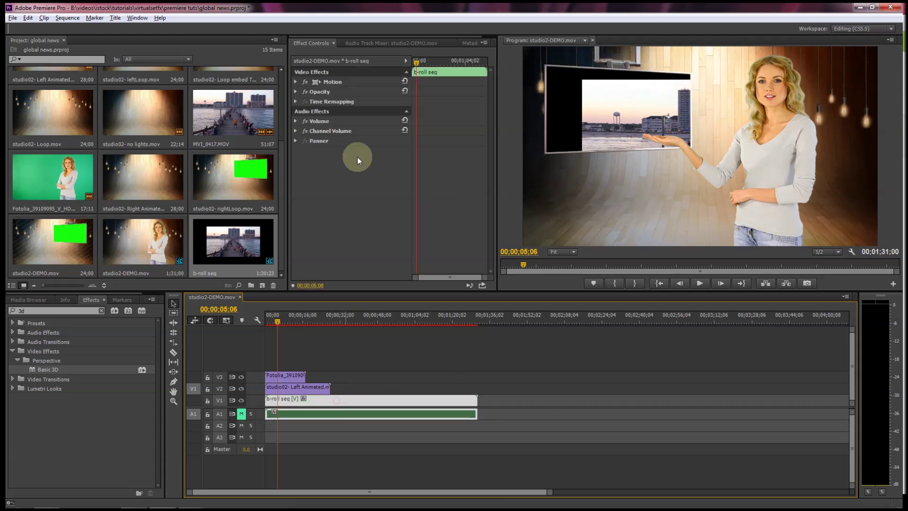
click(296, 82)
drag(355, 101, 326, 105)
drag(356, 92, 138, 112)
mouse_move(376, 91)
mouse_down()
mouse_move(304, 71)
mouse_move(377, 92)
mouse_move(365, 106)
mouse_move(352, 101)
mouse_move(374, 101)
mouse_move(362, 102)
mouse_move(363, 90)
mouse_move(374, 90)
mouse_up()
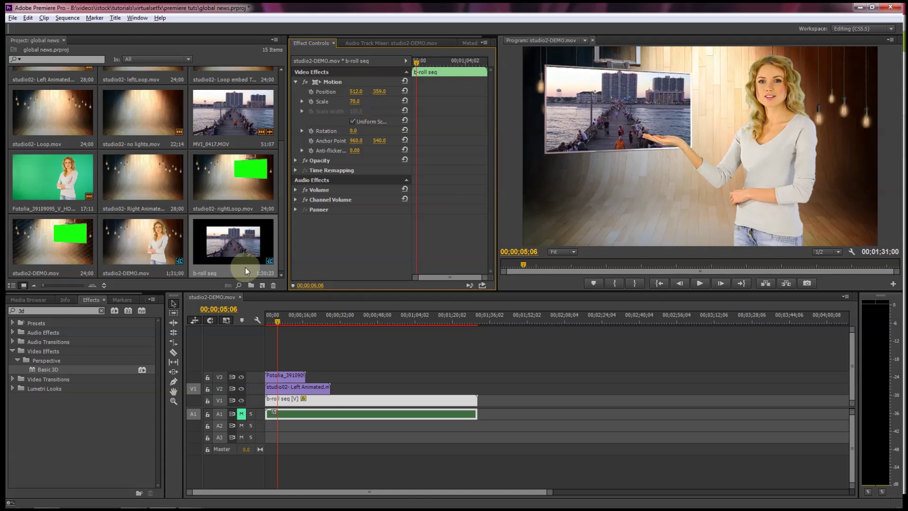
Step: Apply the Basic 3D effect to the b-roll seq clip on V1 and set its swivel to -12°
drag(67, 369, 333, 406)
scroll(365, 243, down, 1)
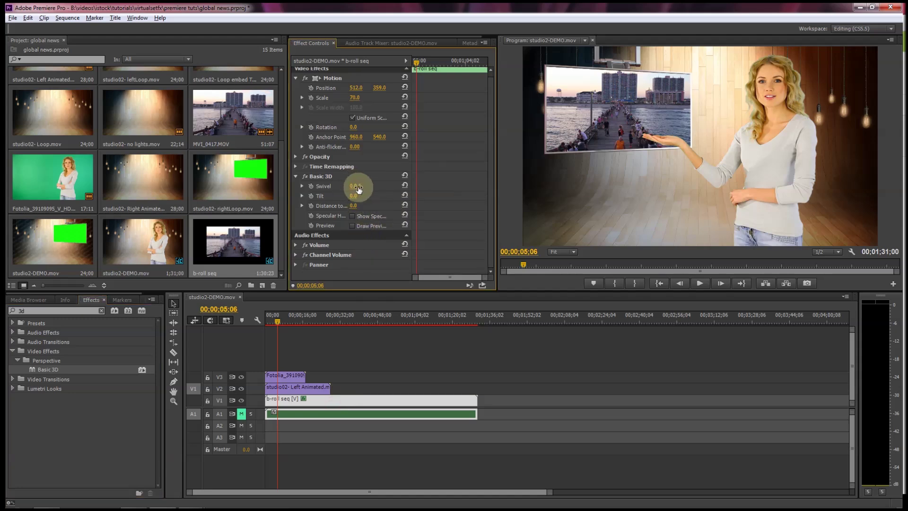
drag(361, 189, 355, 190)
drag(290, 321, 278, 322)
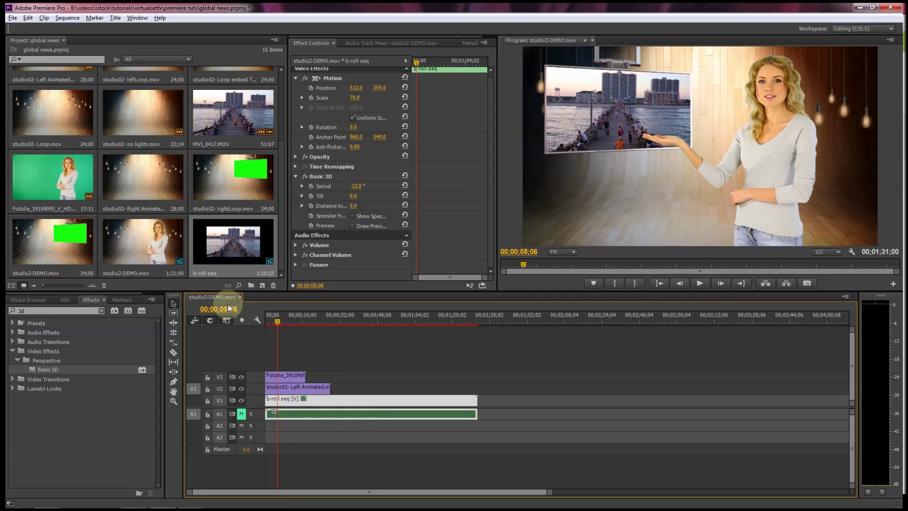
Step: Open b-roll seq and scrub through its clips to 00:01:00:08, then return to the studio2-DEMO.mov sequence and scrub to 00;00;07;00
double_click(214, 241)
drag(301, 321, 407, 323)
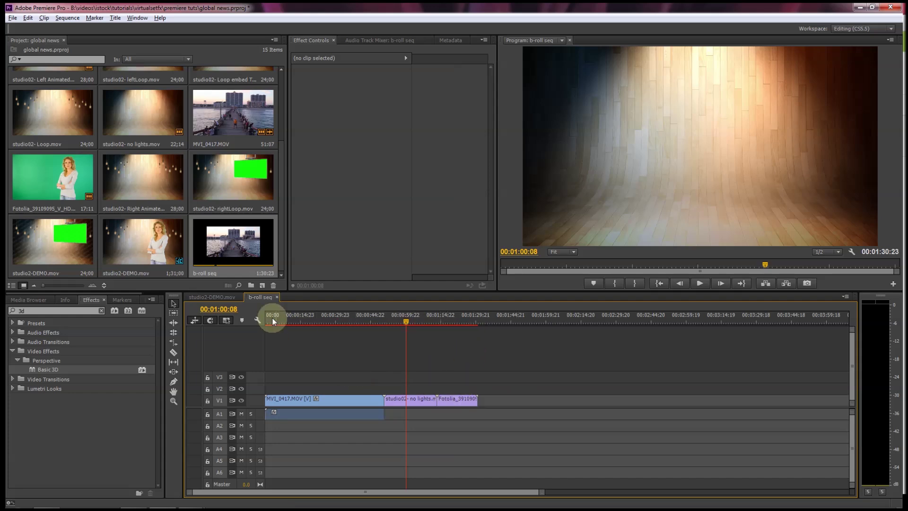
click(212, 296)
drag(279, 320, 282, 320)
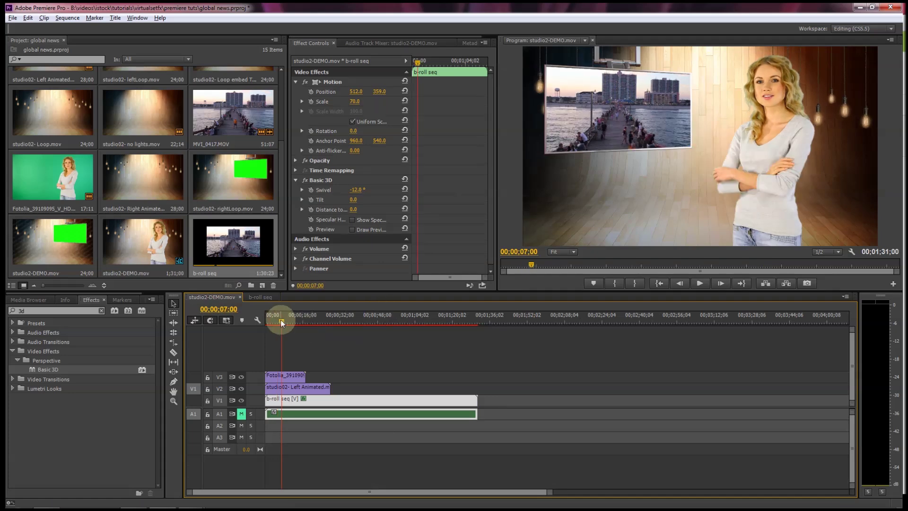
Step: Delete all clips from the studio2-DEMO.mov sequence
click(464, 387)
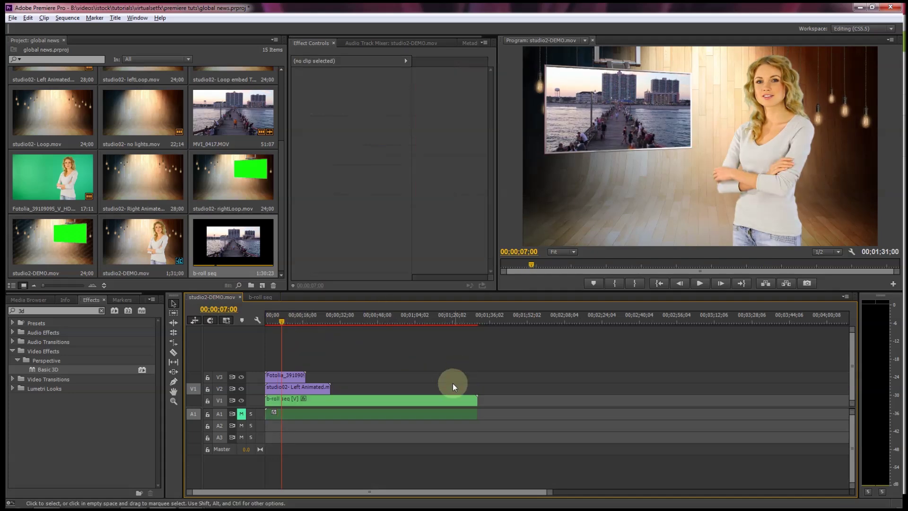
drag(367, 356, 285, 418)
key(Delete)
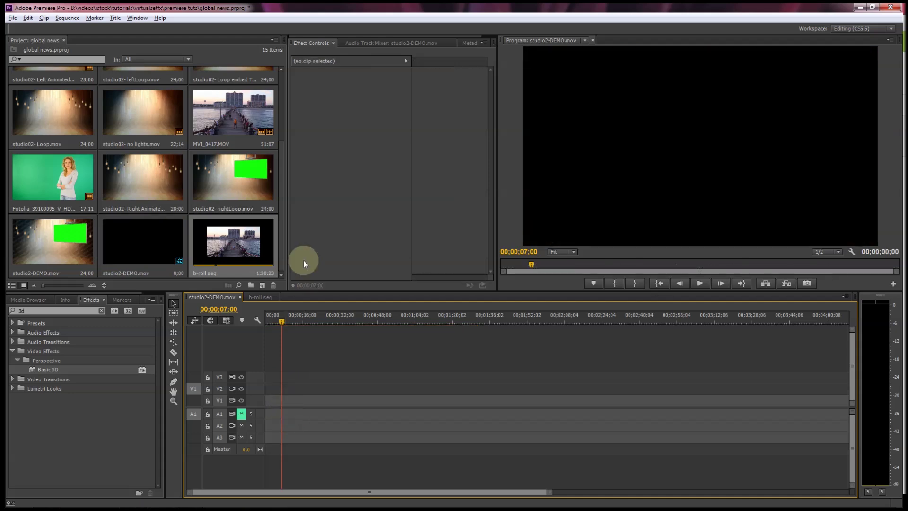
Step: Place studio02- no lights.mov at the start of V1 and return the playhead to the beginning of the sequence
scroll(280, 215, up, 5)
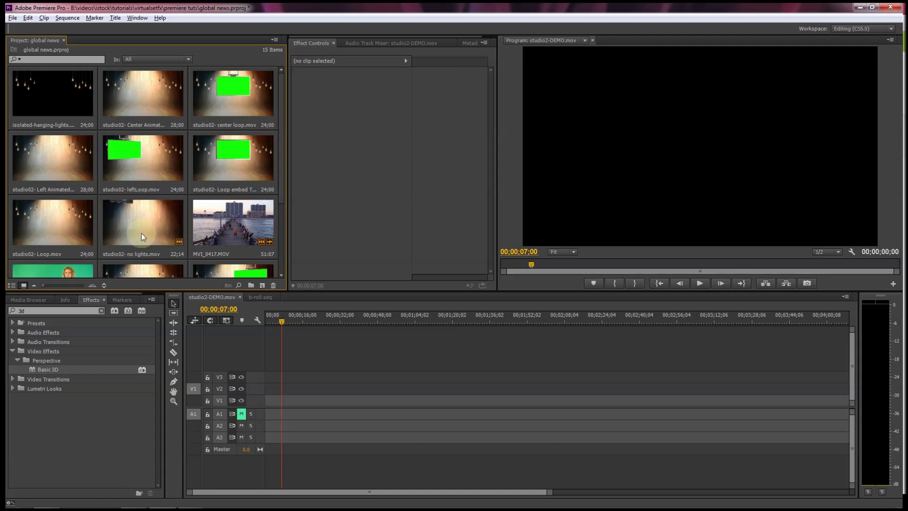
drag(141, 225, 257, 400)
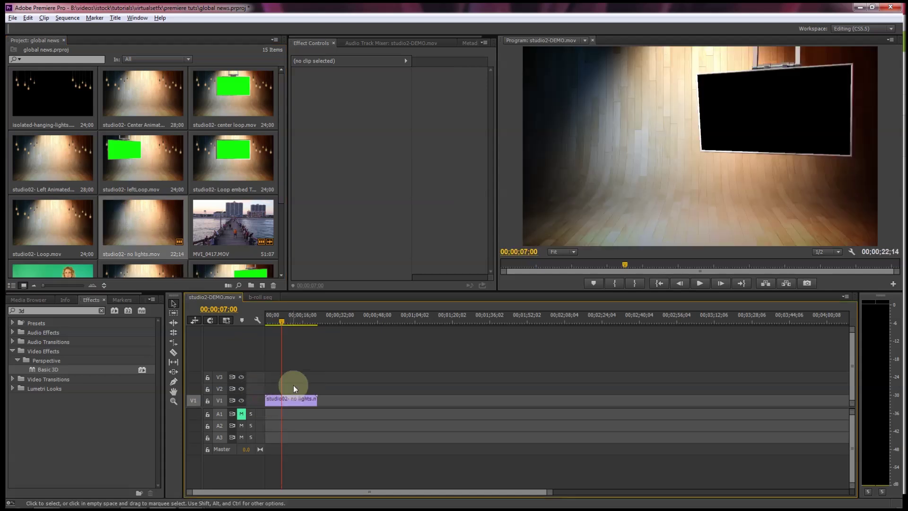
drag(281, 320, 263, 325)
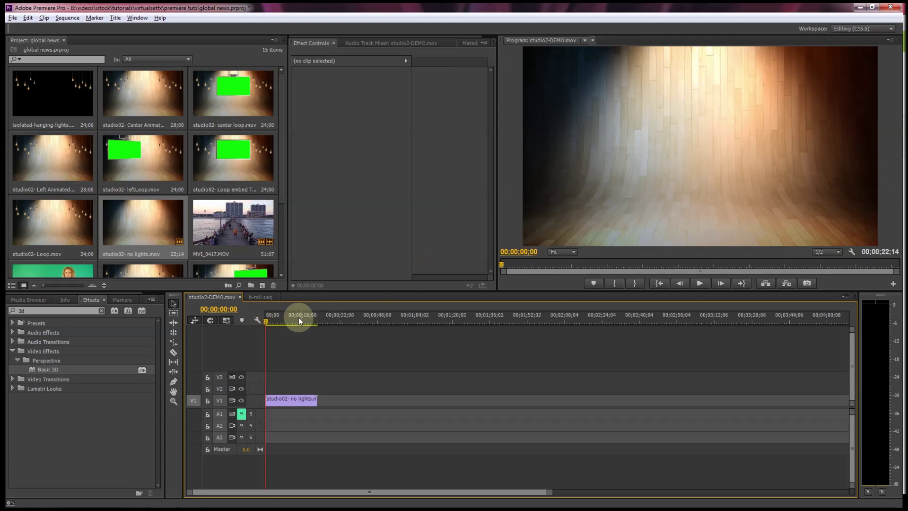
mouse_move(265, 321)
mouse_down()
mouse_move(314, 326)
mouse_move(256, 322)
mouse_up()
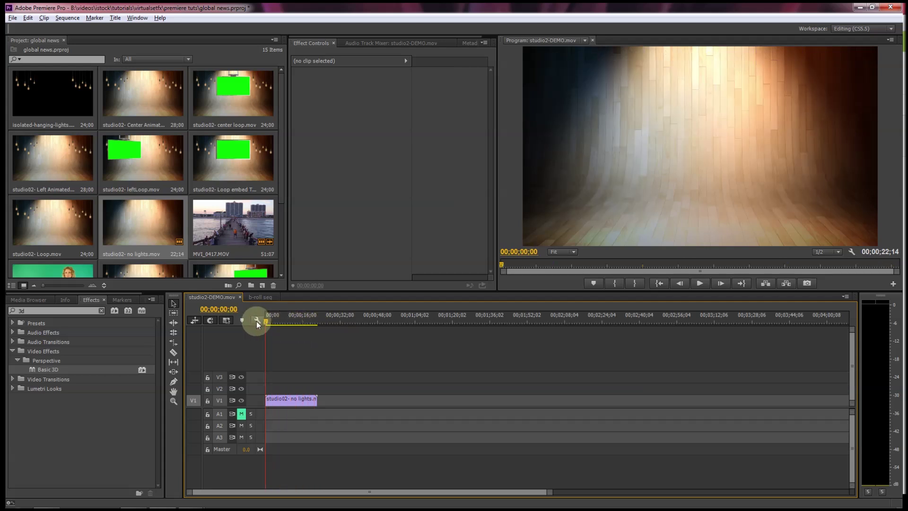
Step: Split studio02- no lights.mov on V1 at 00;00;04;00 and delete the part after the cut
key(=)
key(=)
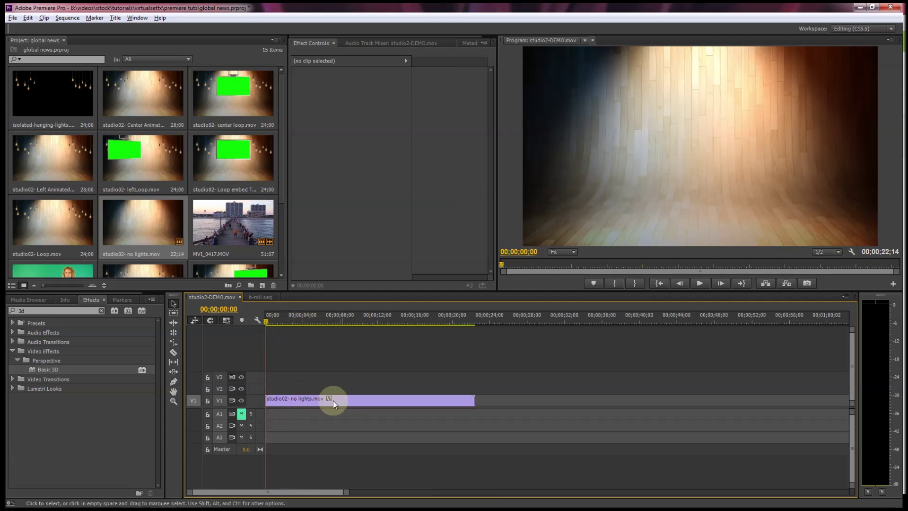
drag(270, 325, 305, 326)
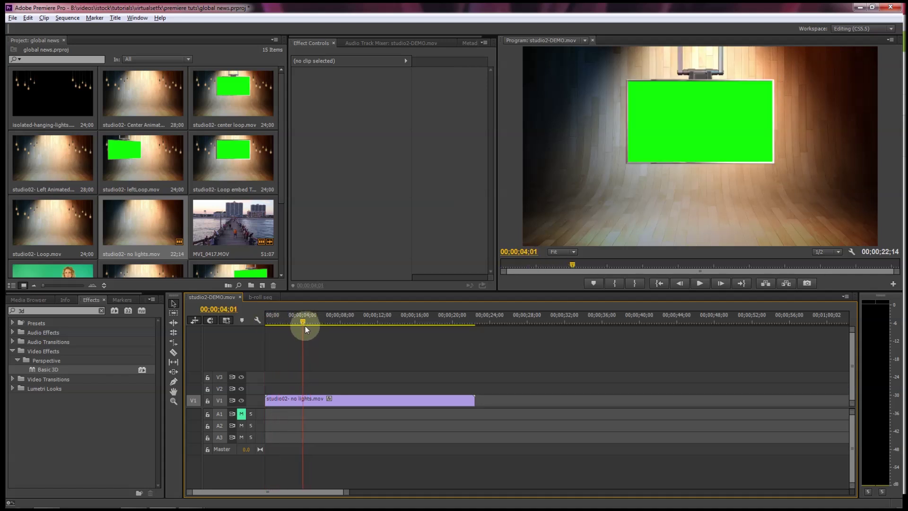
click(337, 400)
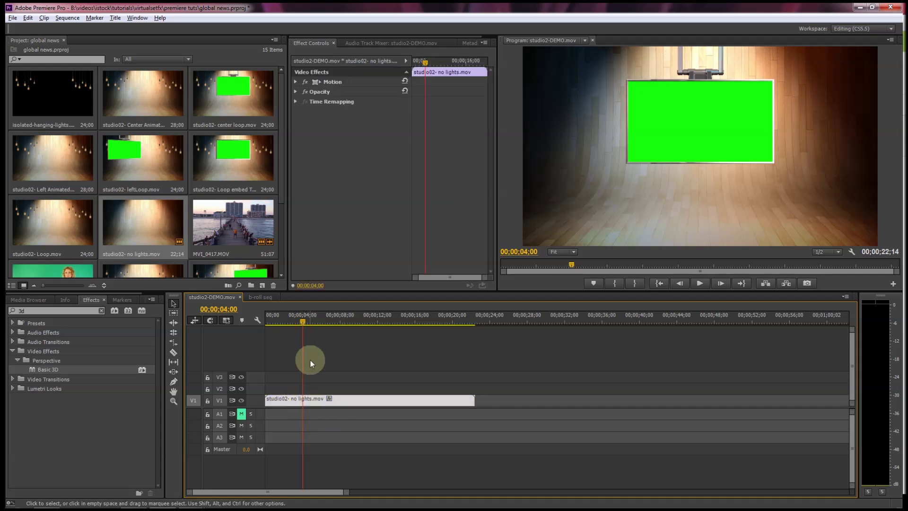
key(ctrl+k)
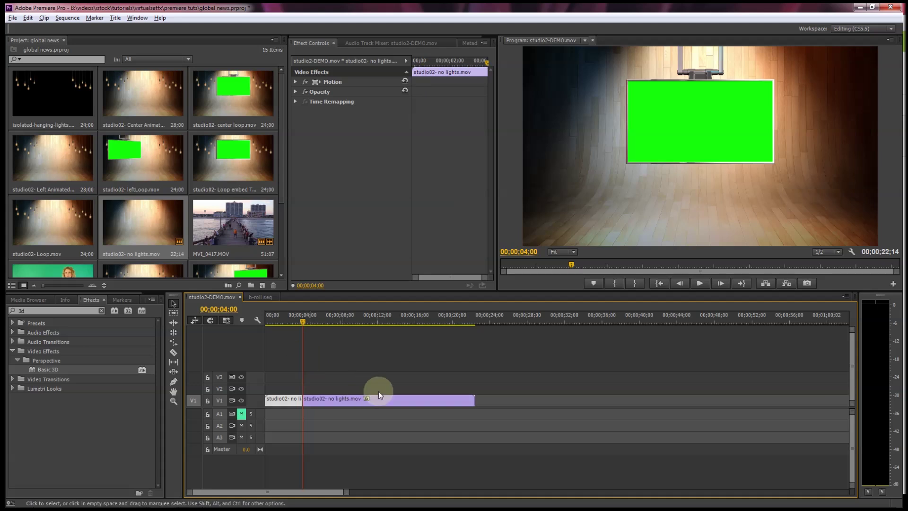
click(413, 401)
key(Delete)
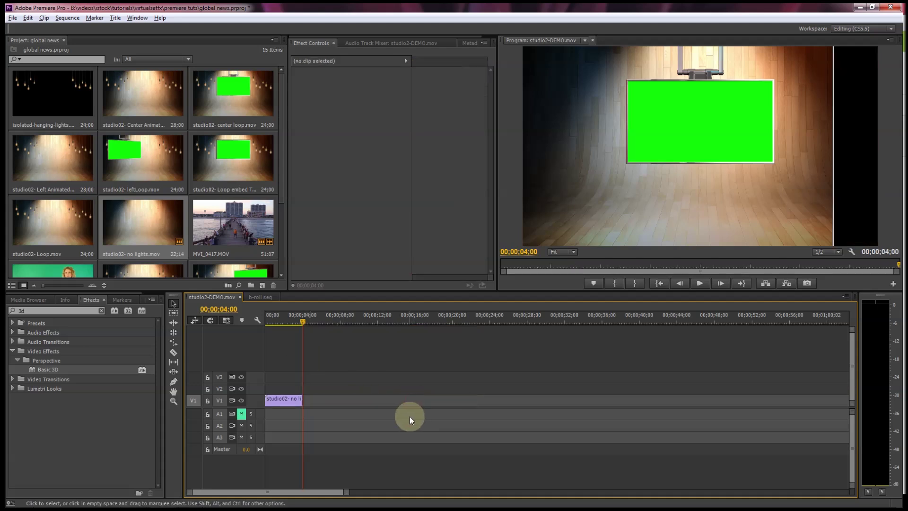
Step: Extend the end of studio02- no lights.mov to 00;00;04;03 and split the clip at 00;00;04;01
key(equal)
key(equal)
key(equal)
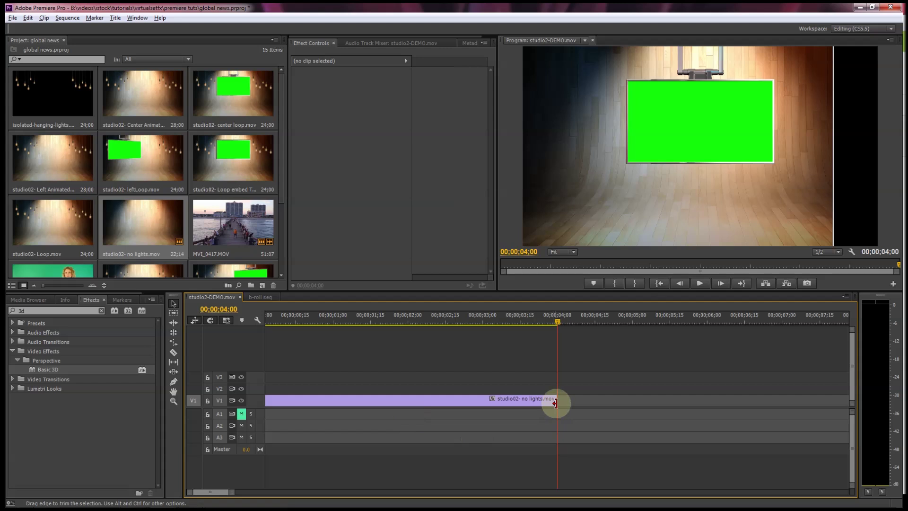
drag(560, 400, 565, 401)
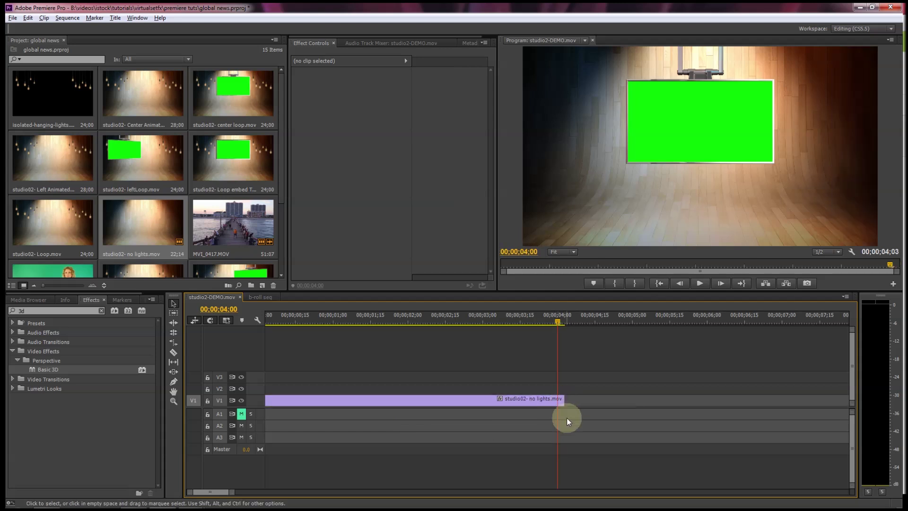
key(equal)
drag(558, 320, 564, 320)
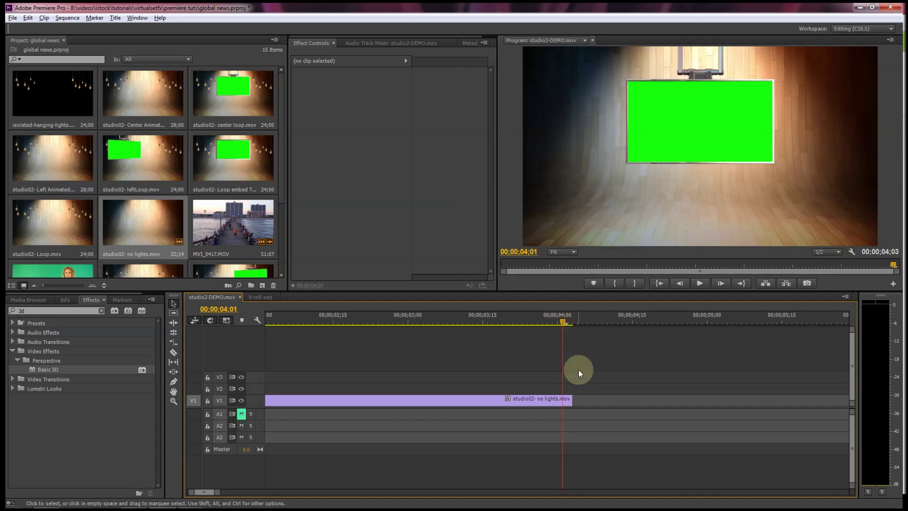
key(ctrl+k)
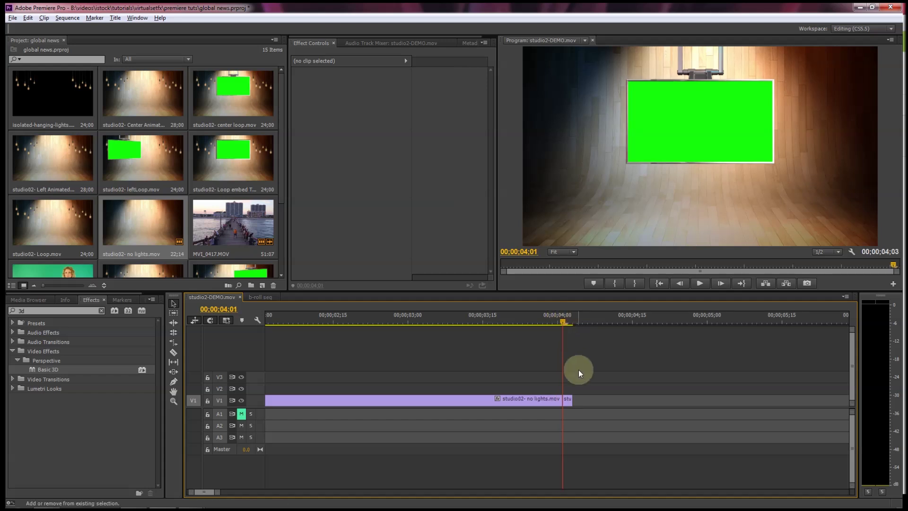
Step: Lengthen the duration of the short end piece of studio02- no lights.mov to slow it to 0.11% speed
click(571, 402)
drag(571, 404, 572, 401)
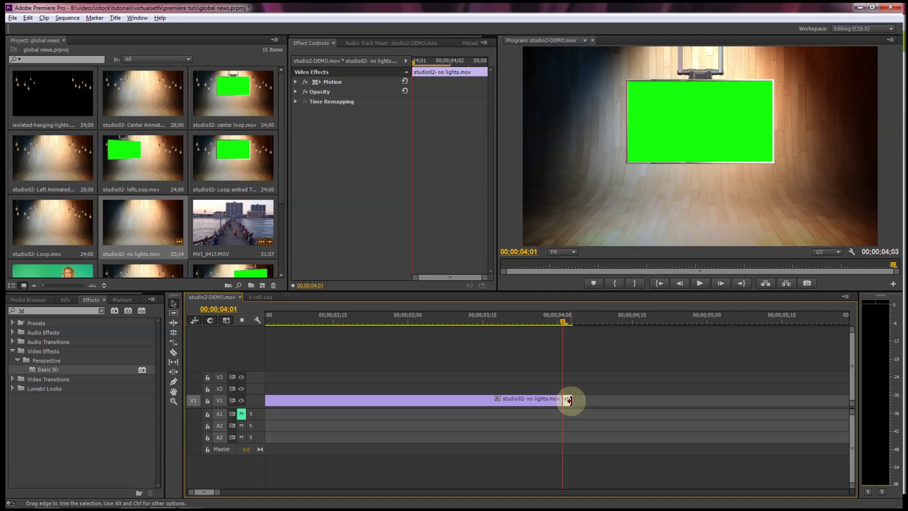
right_click(569, 400)
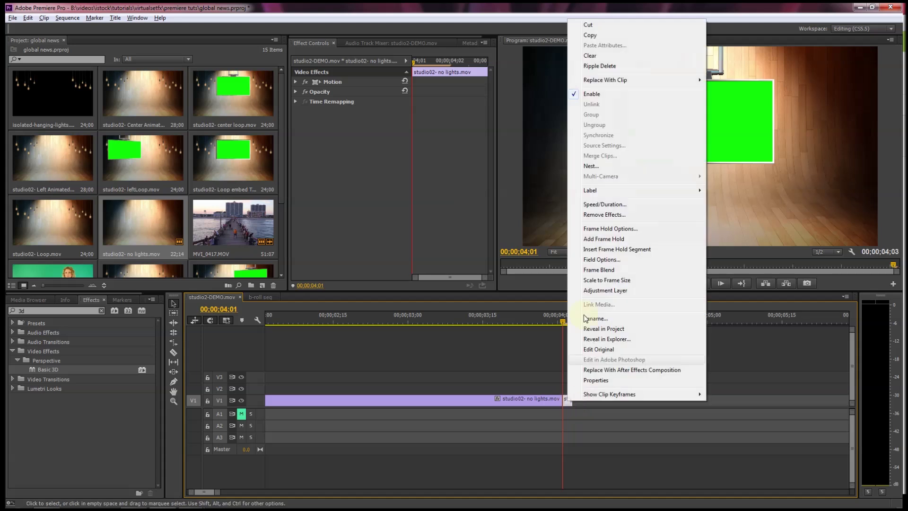
click(604, 204)
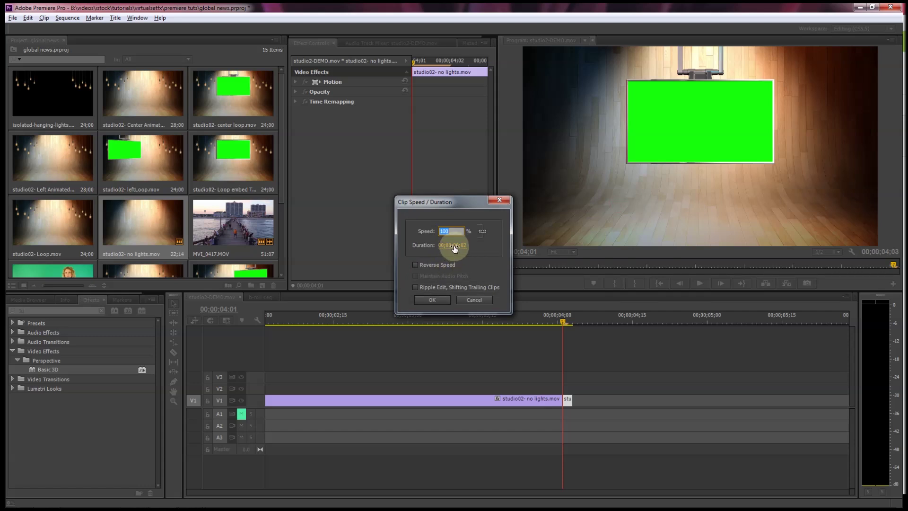
drag(454, 248, 898, 263)
click(434, 299)
click(584, 319)
key(minus)
key(minus)
key(minus)
key(minus)
key(equal)
key(equal)
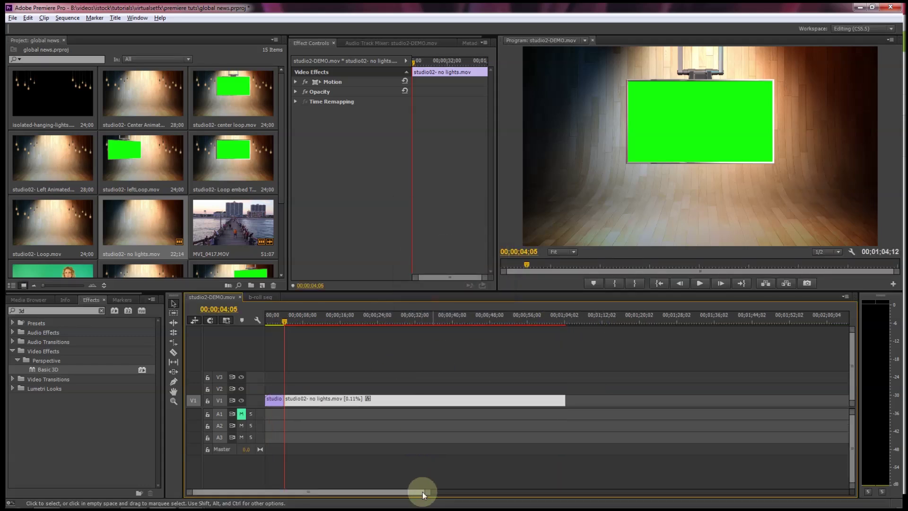
Step: Place isolated-hanging-lights.mov at the start of V2 and scrub to 00;00;04;00
drag(284, 322, 267, 334)
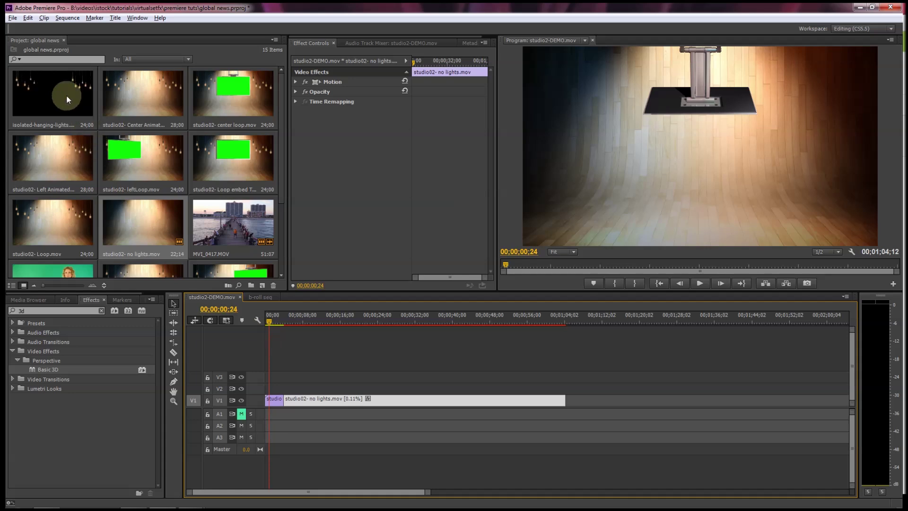
drag(218, 318, 261, 388)
drag(270, 320, 283, 322)
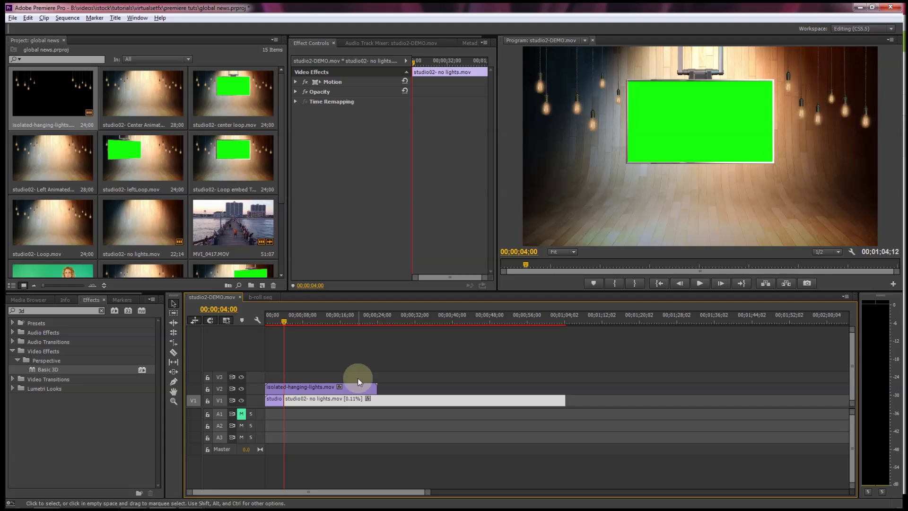
Step: Set the position of the isolated-hanging-lights.mov clip on V2 to 943, 475
click(339, 389)
click(296, 82)
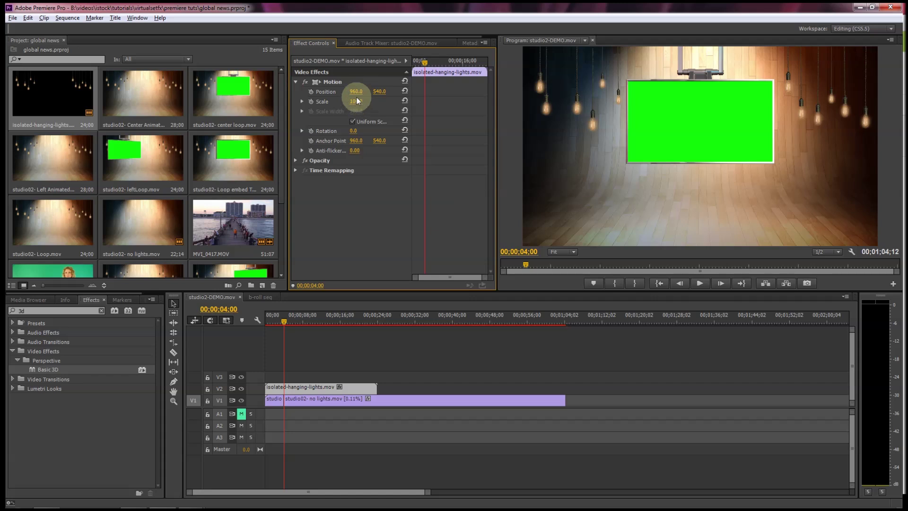
drag(378, 93, 429, 100)
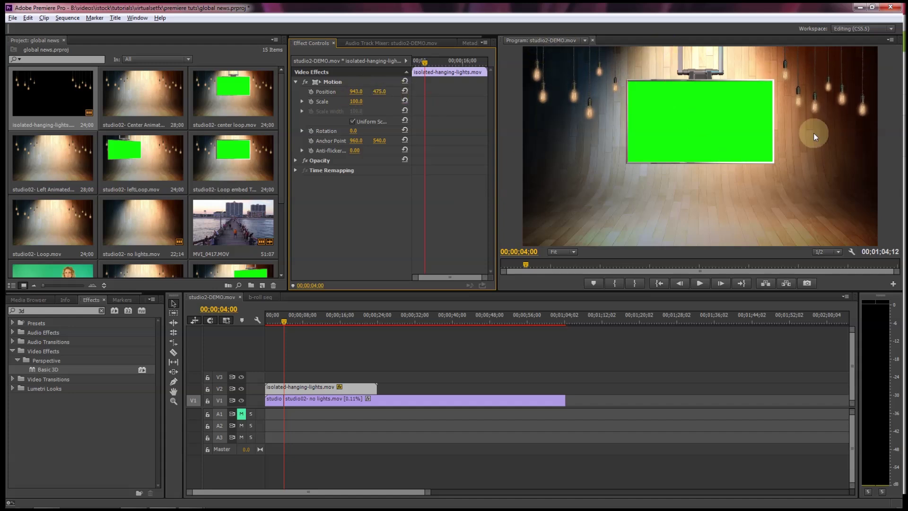
Step: Place the Fotolia presenter clip at the start of V3 and key out its green background with Ultra Key
scroll(85, 265, down, 2)
mouse_move(318, 374)
mouse_down()
mouse_move(274, 374)
mouse_move(310, 373)
mouse_up()
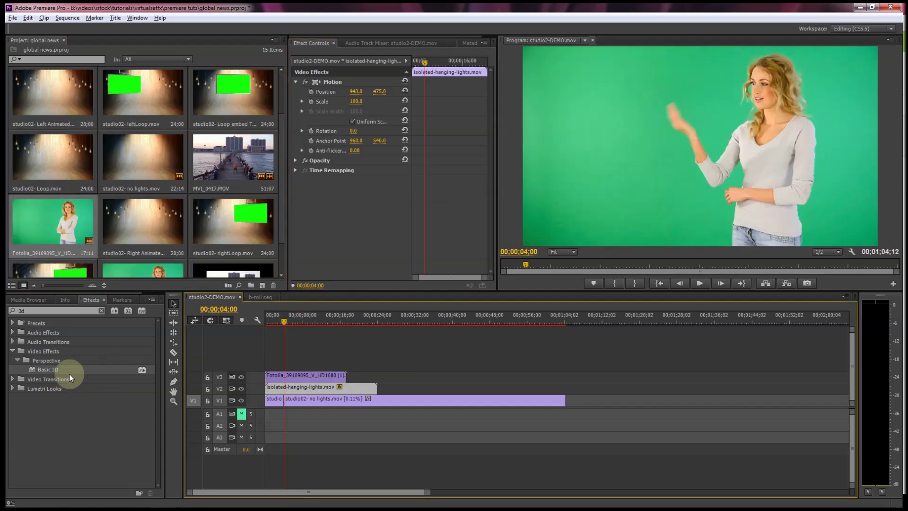
click(8, 310)
text(ultra)
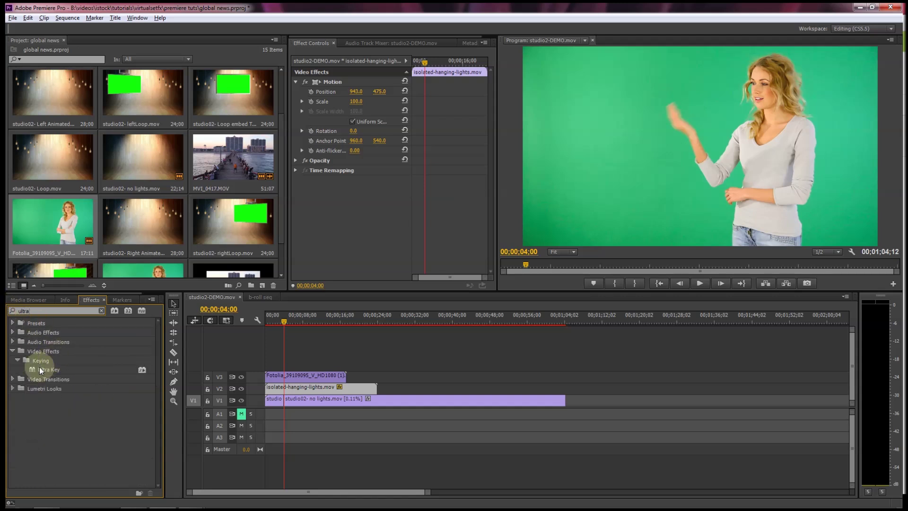
drag(39, 368, 283, 375)
drag(367, 138, 596, 148)
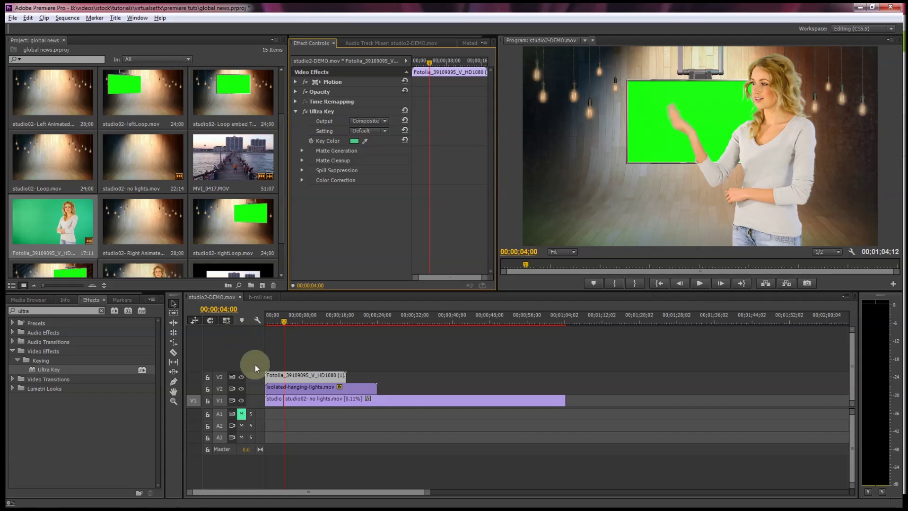
Step: Set the horizontal position of the Fotolia presenter clip on V3 to 1153
click(295, 82)
drag(356, 91, 456, 90)
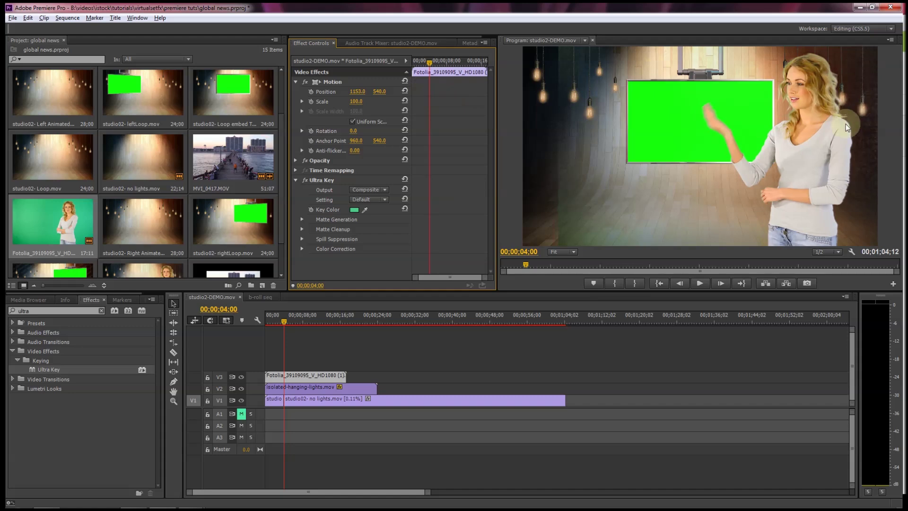
Step: Add the Crop effect to the isolated-hanging-lights.mov clip on V2 and crop its right side by 31%
click(361, 389)
click(43, 312)
drag(44, 312, 7, 313)
text(crop)
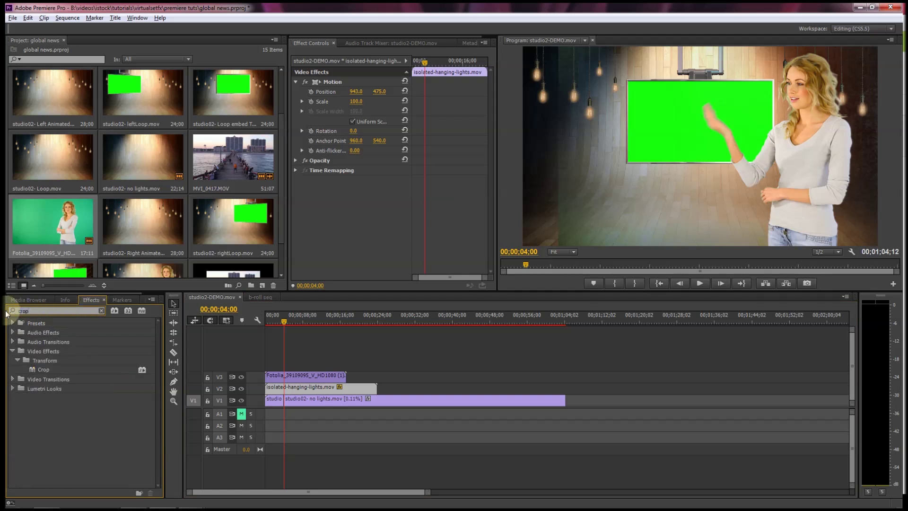
drag(32, 368, 342, 391)
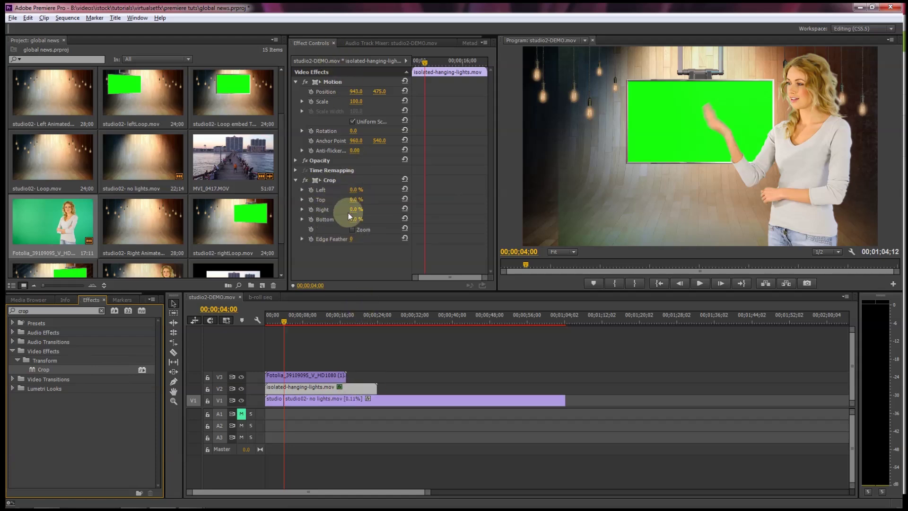
drag(354, 209, 385, 235)
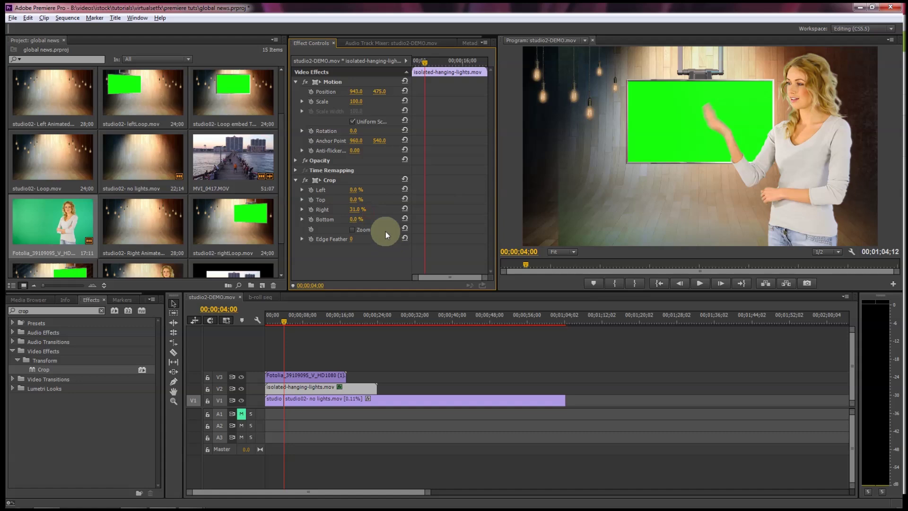
drag(304, 321, 331, 322)
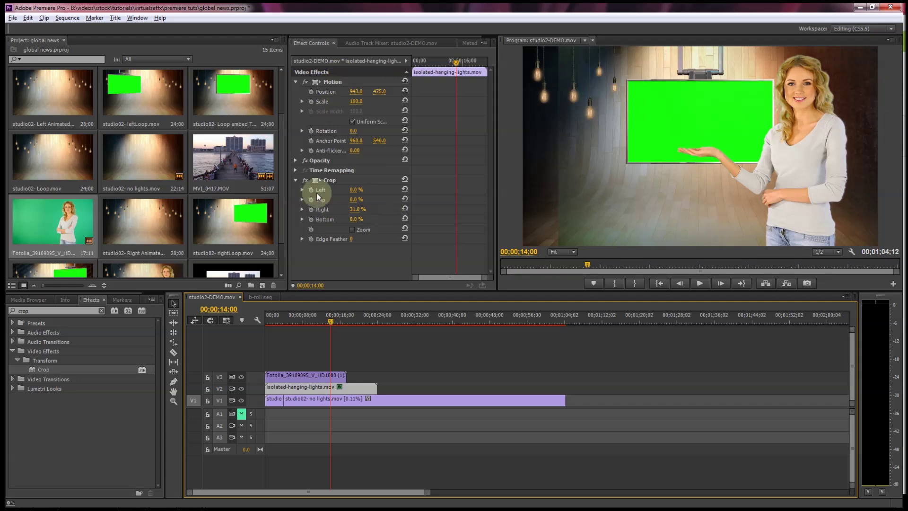
Step: Delete all clips from the studio2-DEMO.mov sequence
scroll(277, 103, up, 2)
scroll(275, 147, down, 3)
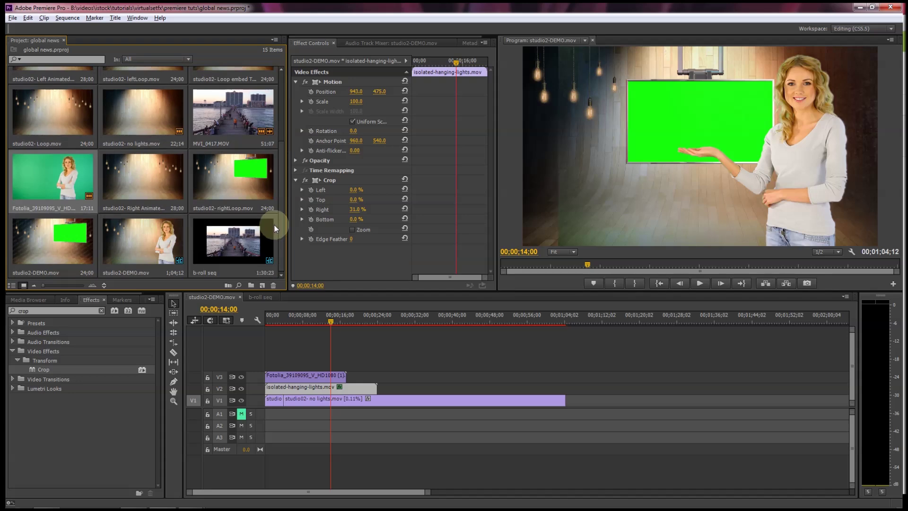
drag(444, 356, 274, 399)
key(Delete)
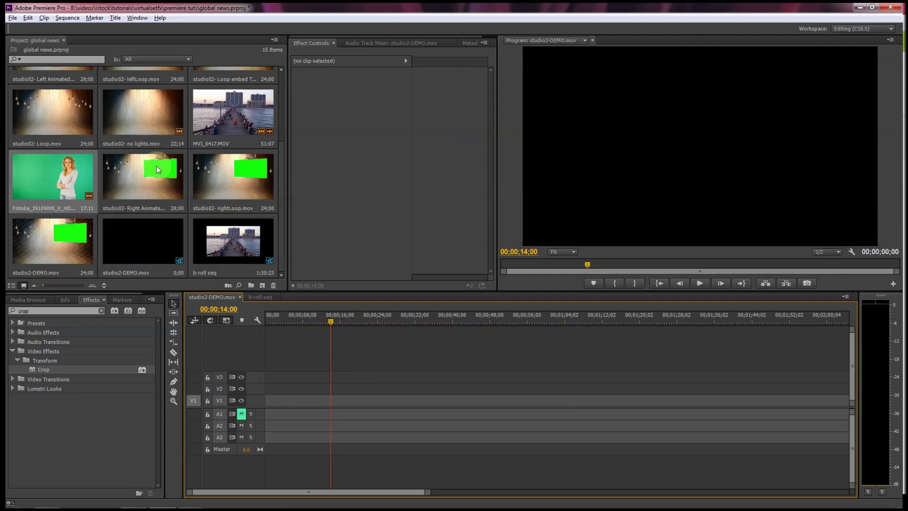
Step: Place studio02- Right Animated.mov at the start of V2 and scrub to 00;00;12;24
click(141, 171)
drag(209, 276, 259, 386)
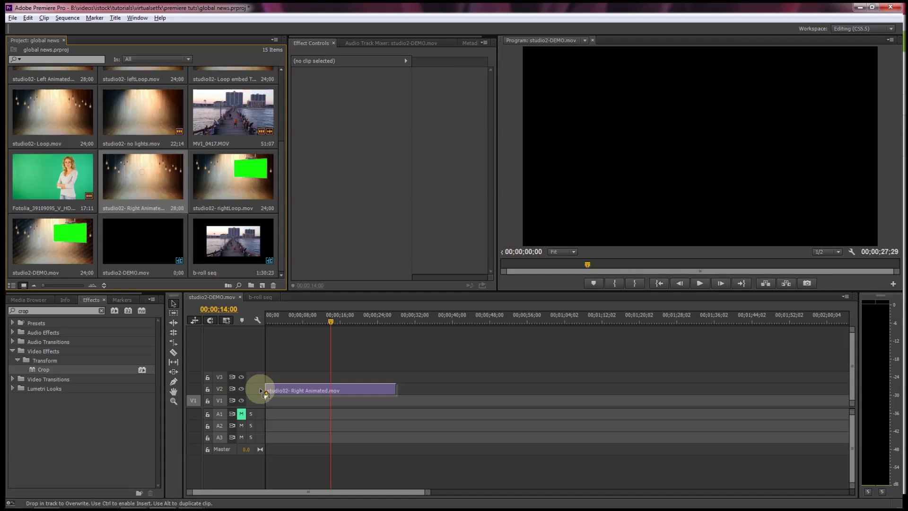
click(325, 322)
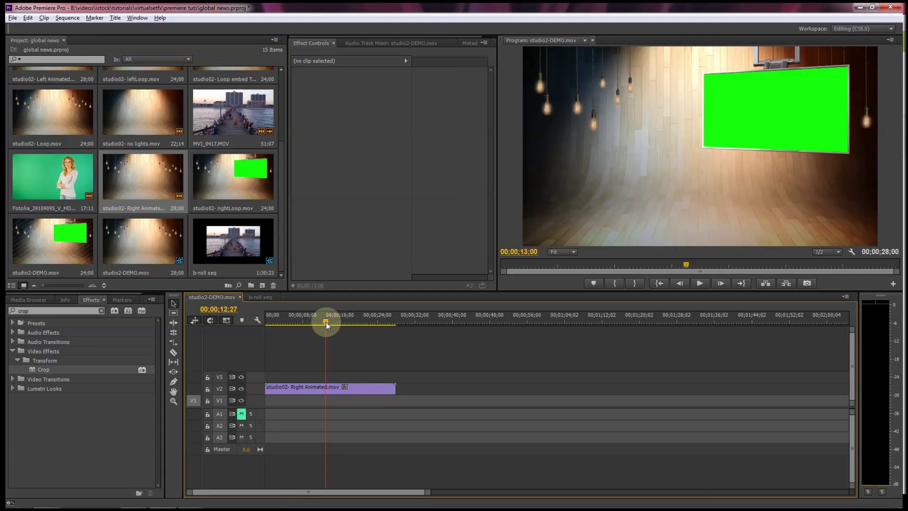
Step: Add Color Balance (HLS) to the studio02- Right Animated.mov clip on V2 and set its hue to 173°
click(12, 351)
click(14, 311)
key(BackSpace)
text(color)
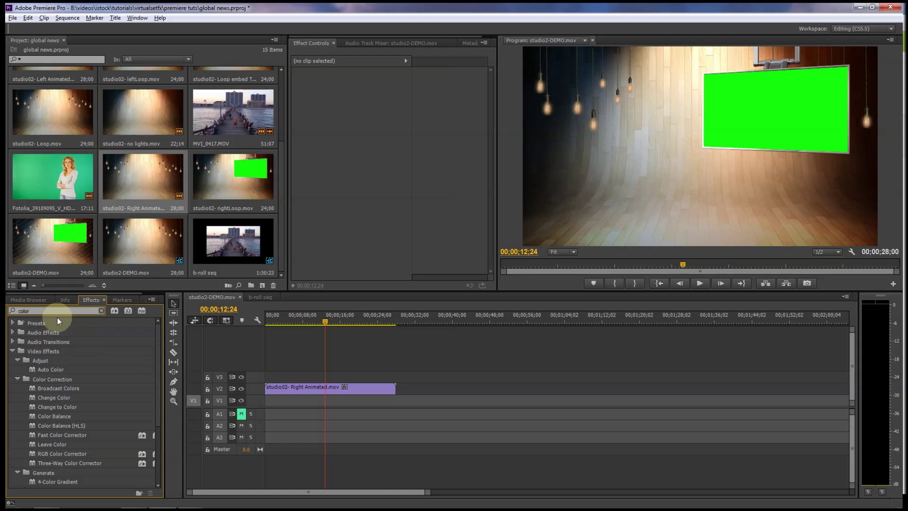
click(89, 311)
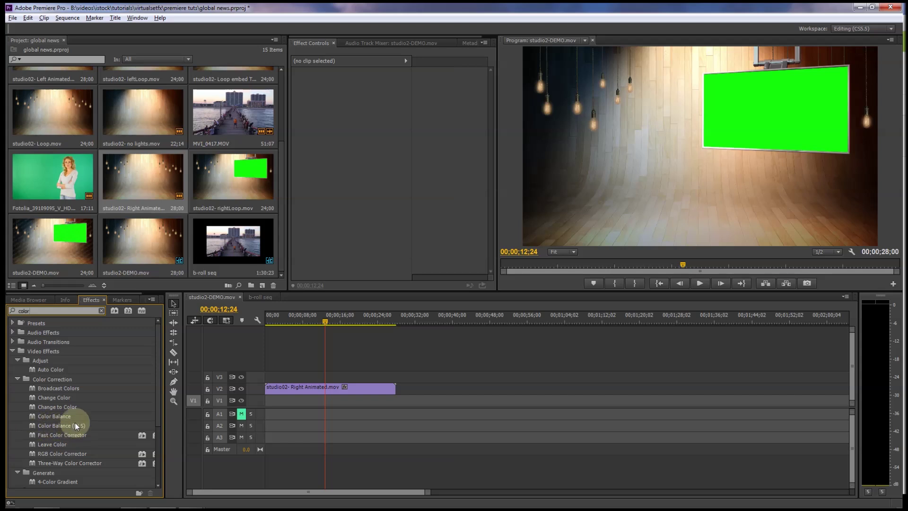
drag(74, 425, 345, 389)
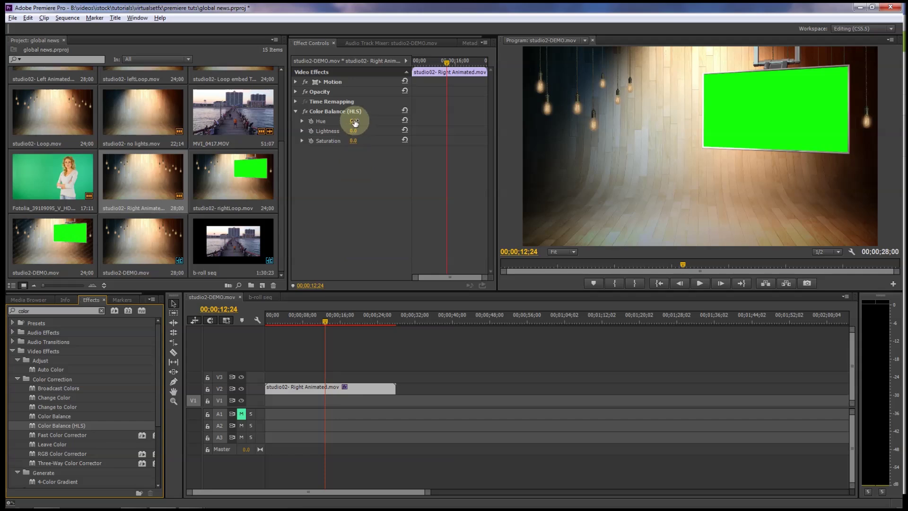
drag(355, 122, 456, 137)
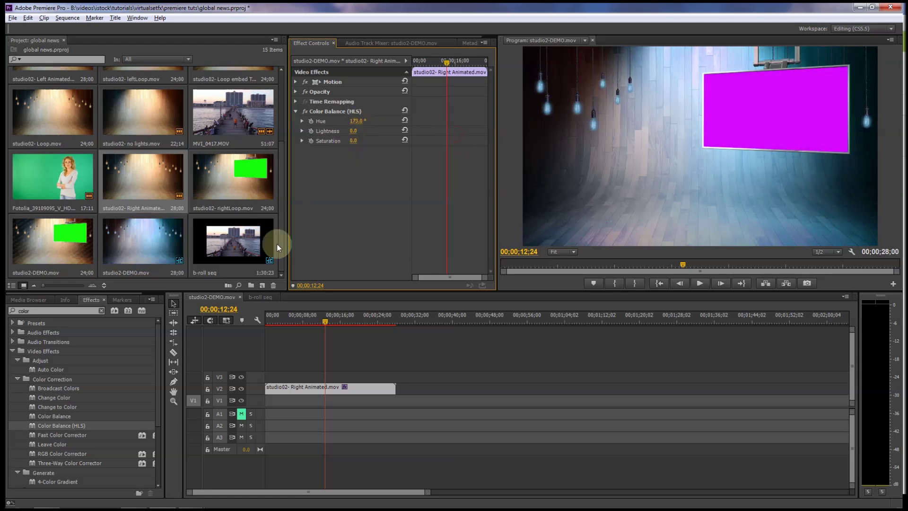
Step: Add Ultra Key to the studio02- Right Animated.mov clip and key out the magenta hanging screen
click(13, 311)
text(key)
click(38, 434)
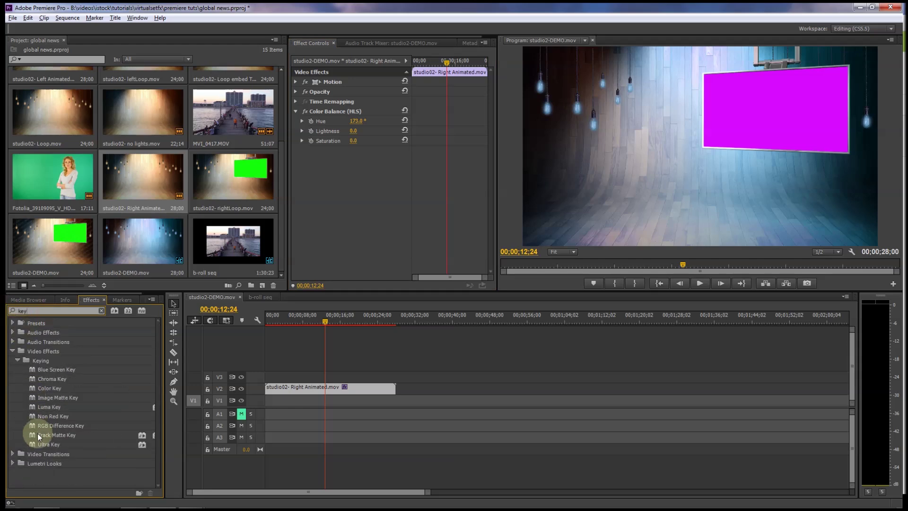
drag(43, 444, 291, 387)
drag(371, 176, 760, 94)
Step: Place the Fotolia presenter clip at the start of V3 and key out its green background with Ultra Key at 00;00;07;24
drag(60, 201, 274, 377)
drag(325, 321, 301, 322)
click(306, 375)
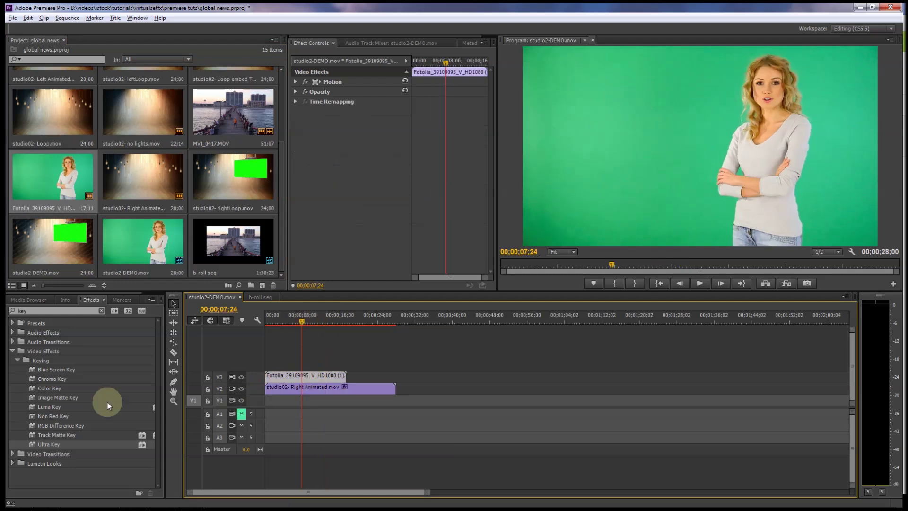
drag(37, 444, 296, 376)
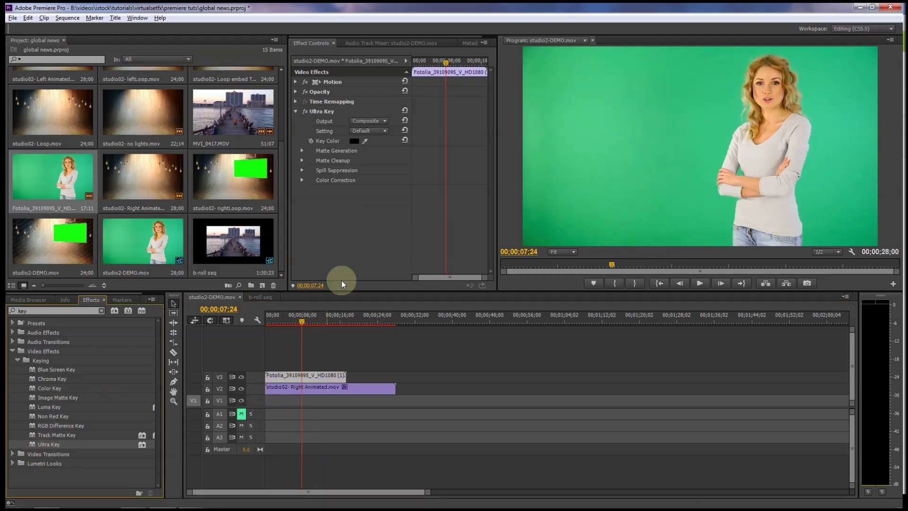
drag(365, 141, 577, 143)
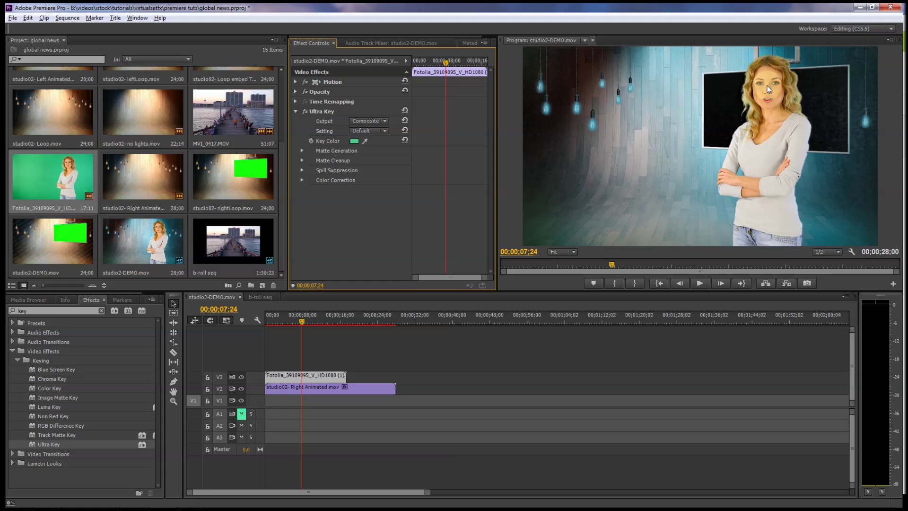
Step: Set the Ultra Key setting of the Fotolia presenter clip on V3 to Aggressive
click(296, 82)
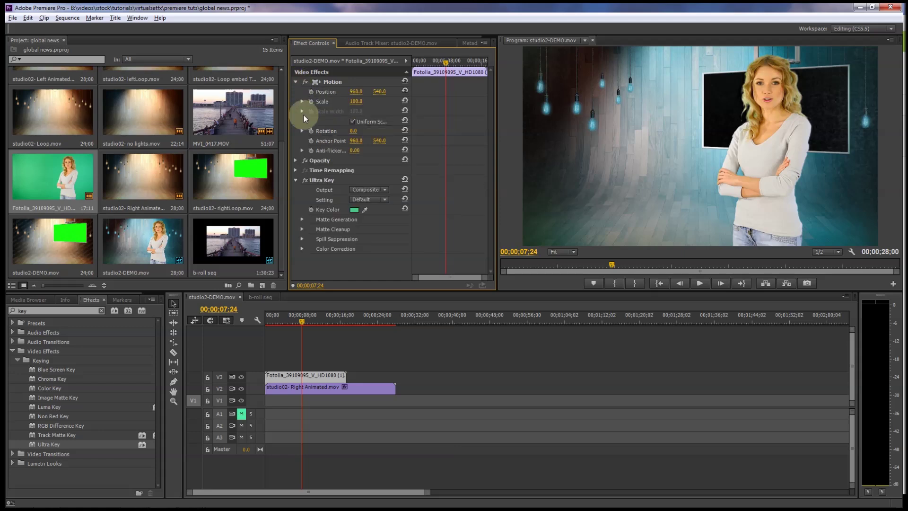
click(296, 81)
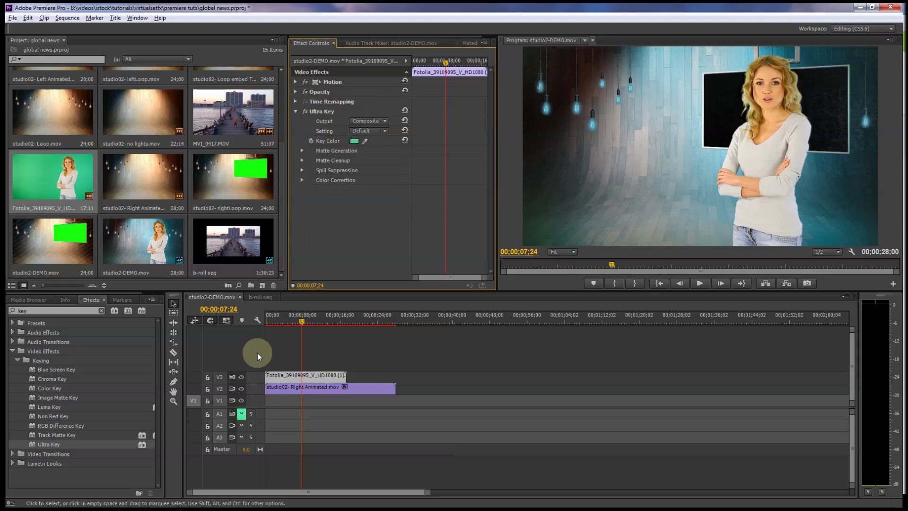
drag(289, 321, 303, 323)
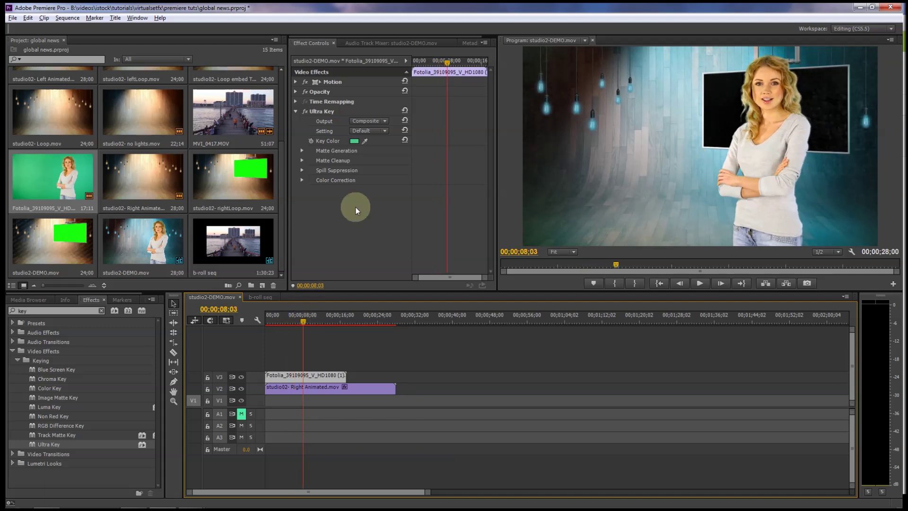
click(378, 132)
click(385, 164)
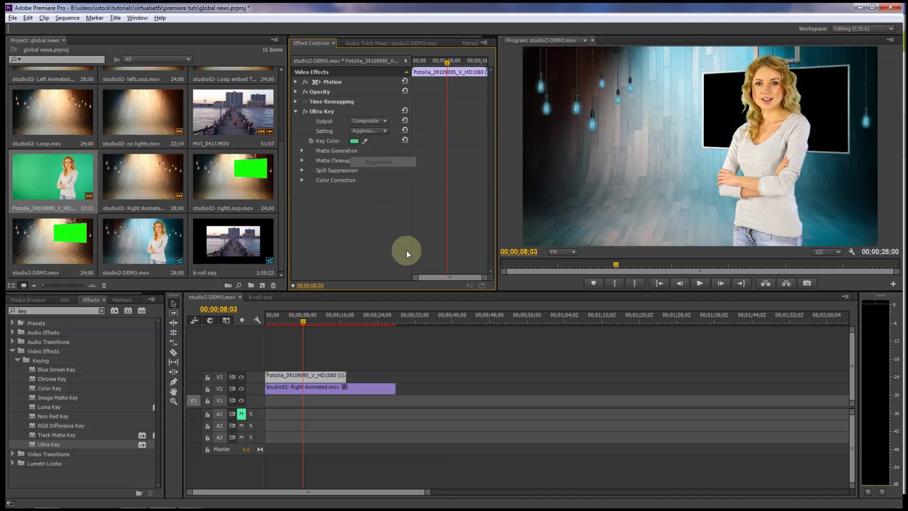
drag(310, 321, 310, 321)
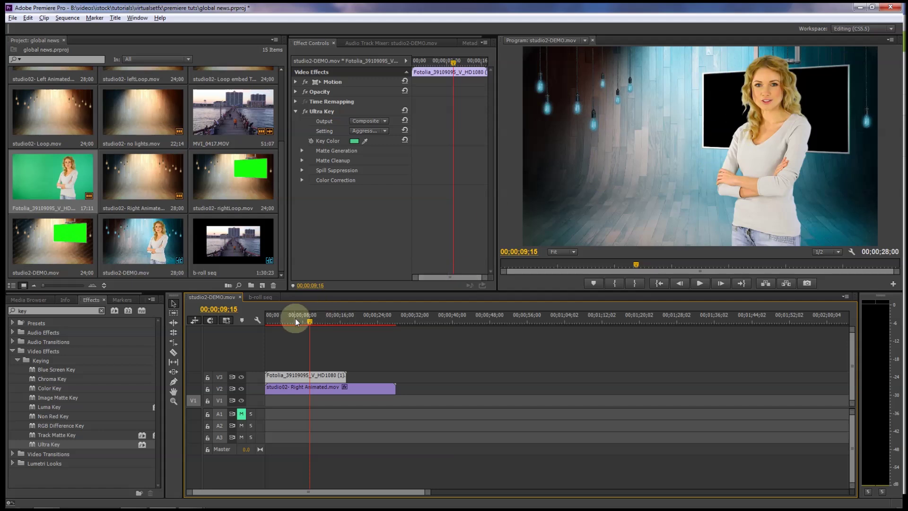
Step: Mirror the Fotolia presenter clip on V3 with Horizontal Flip and play the composite back from the start
click(38, 311)
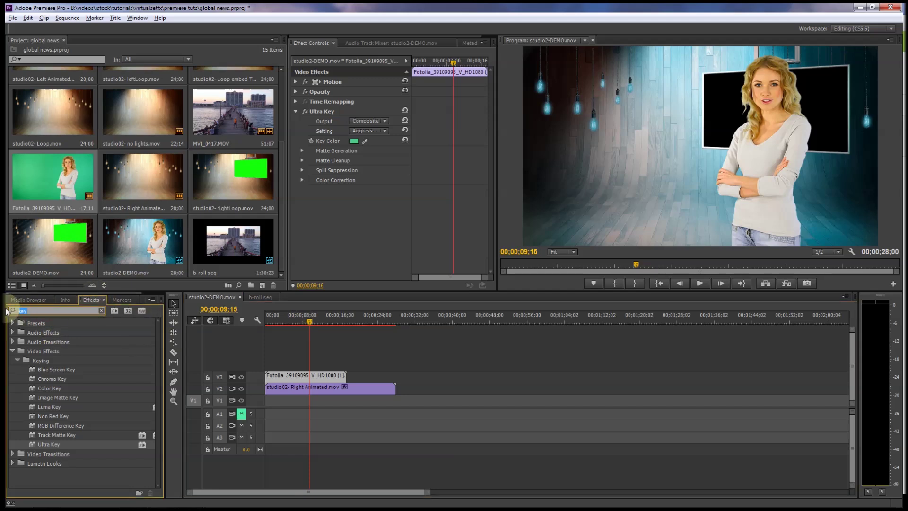
text(flip)
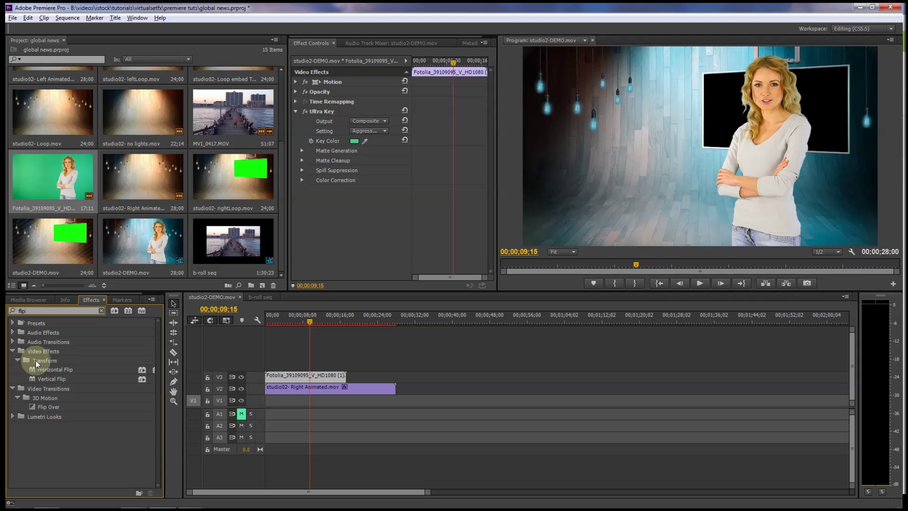
drag(31, 368, 301, 378)
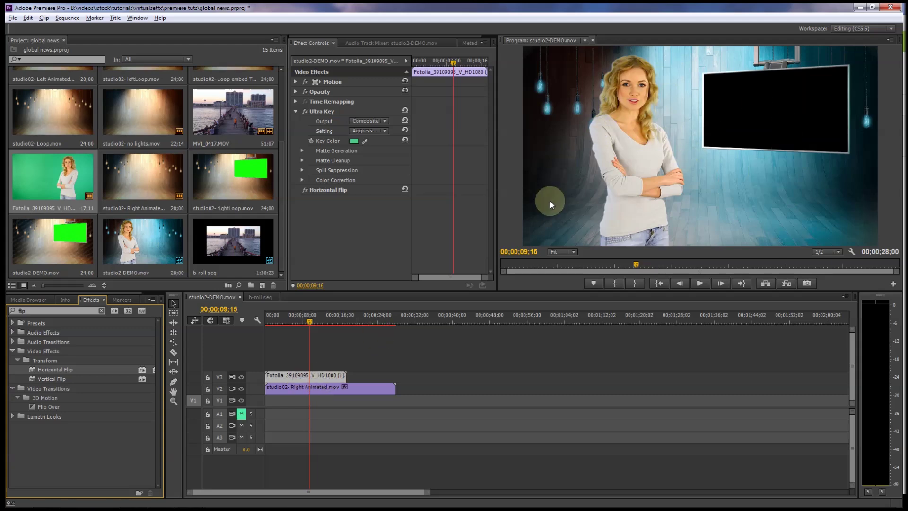
drag(301, 321, 254, 322)
key(space)
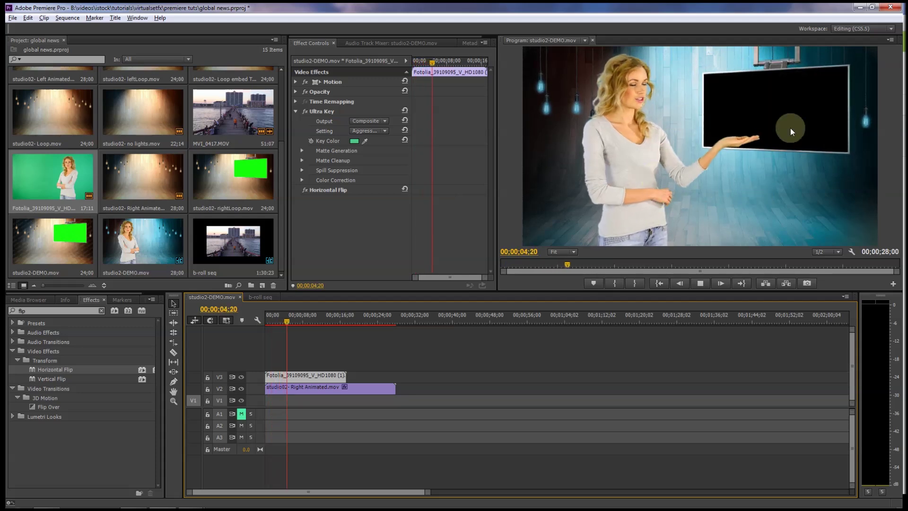
key(space)
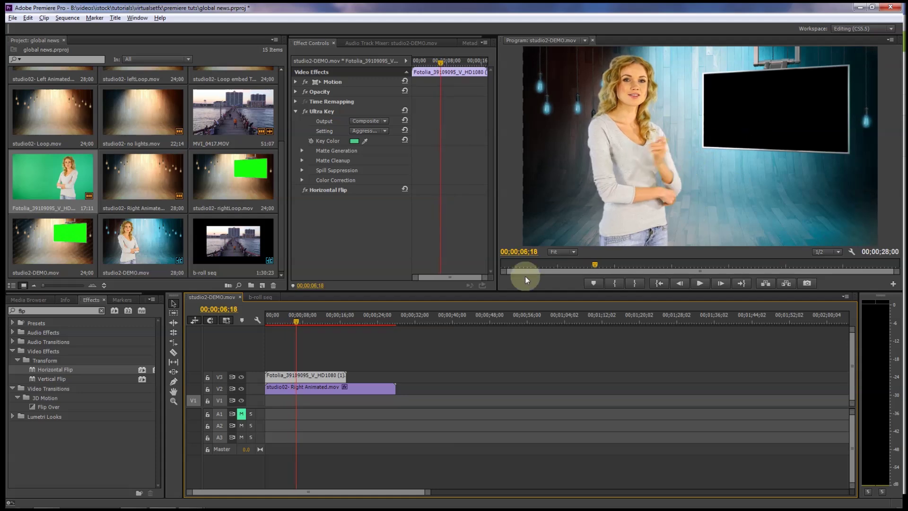